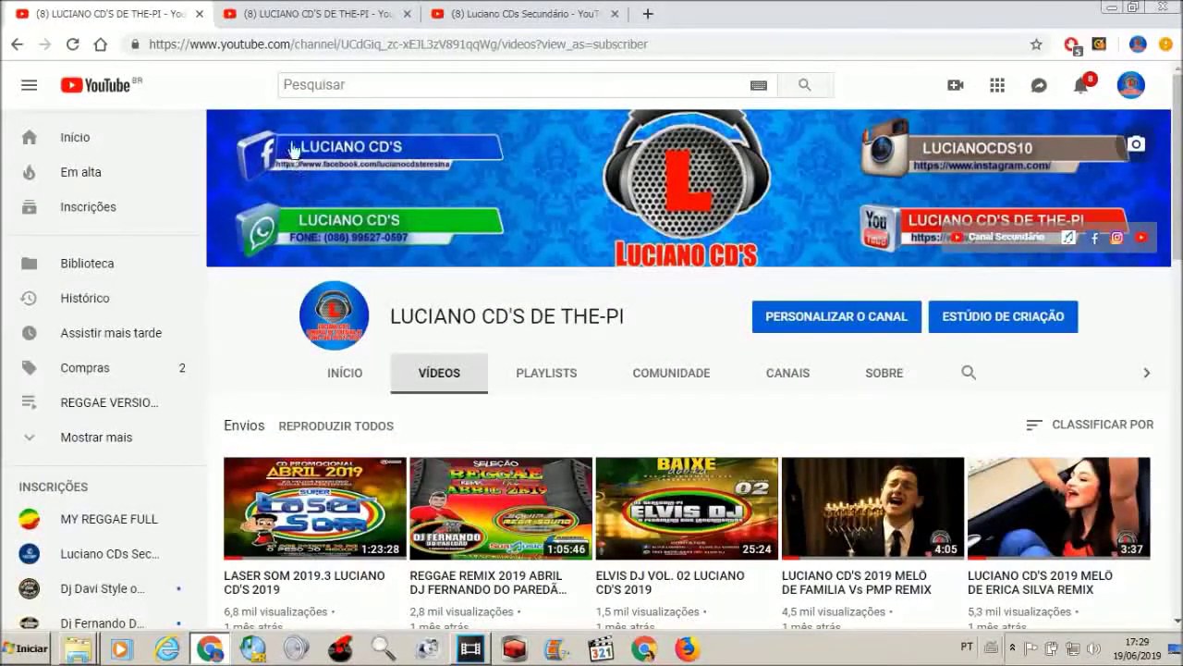
- Look over the featured channels of LUCIANO CD'S DE THE-PI and the videos on the Luciano CDs Secundário channel
click(322, 15)
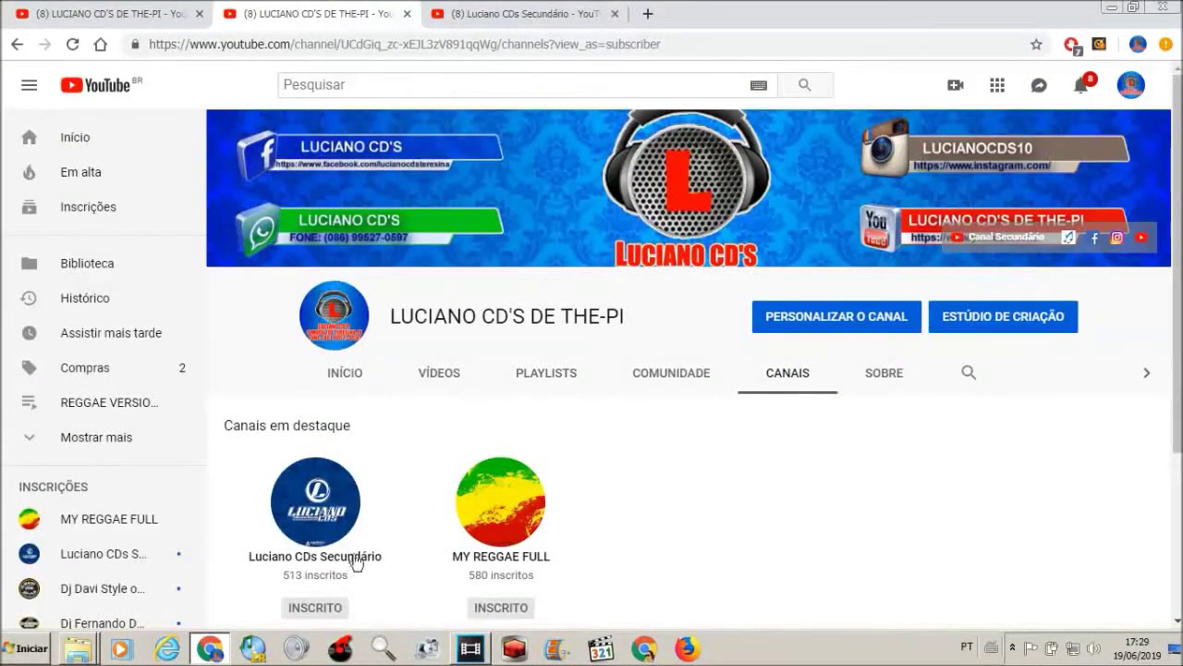
click(490, 14)
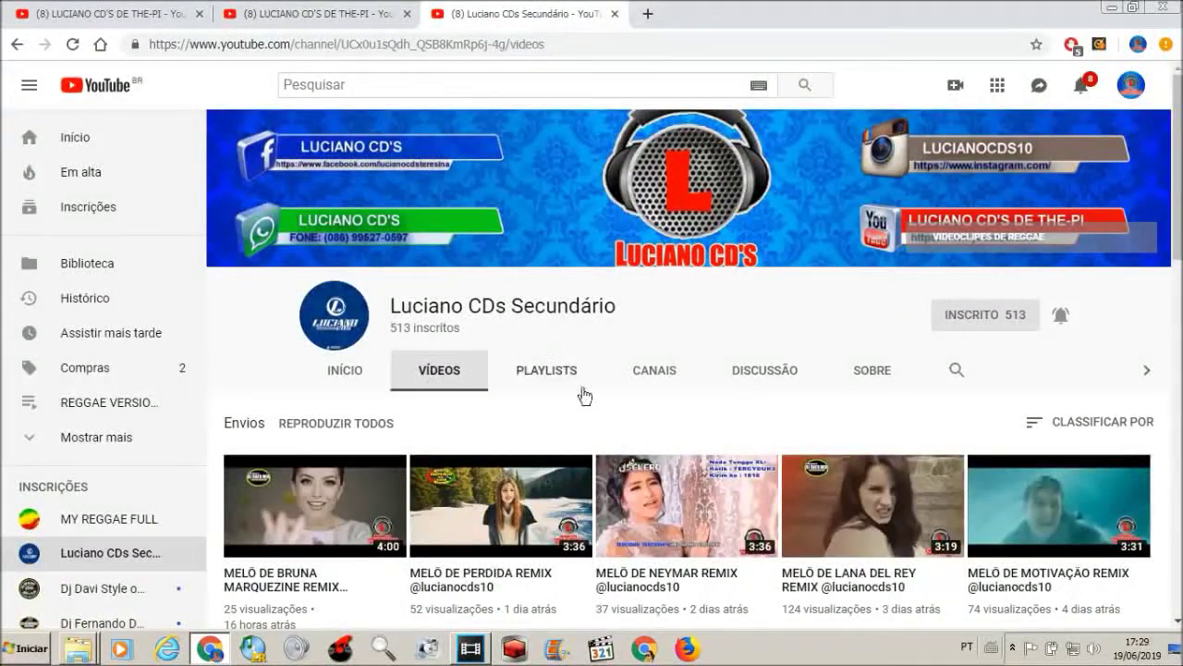
scroll(635, 420, down, 2)
scroll(634, 420, down, 3)
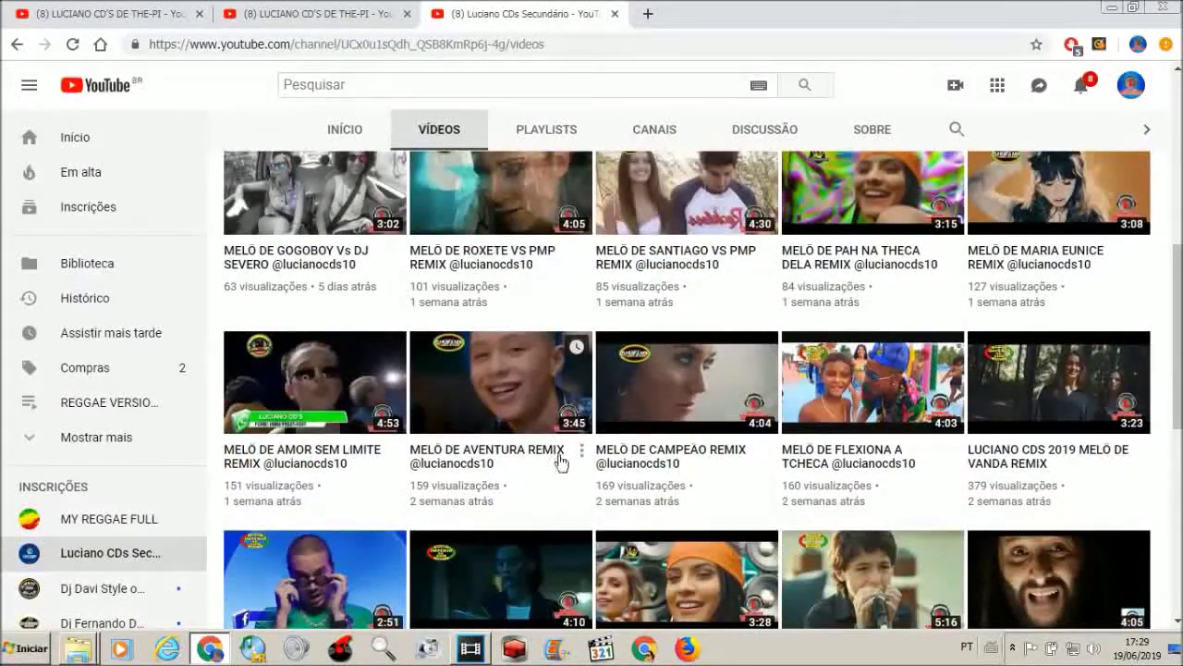
scroll(626, 422, up, 2)
scroll(626, 421, up, 3)
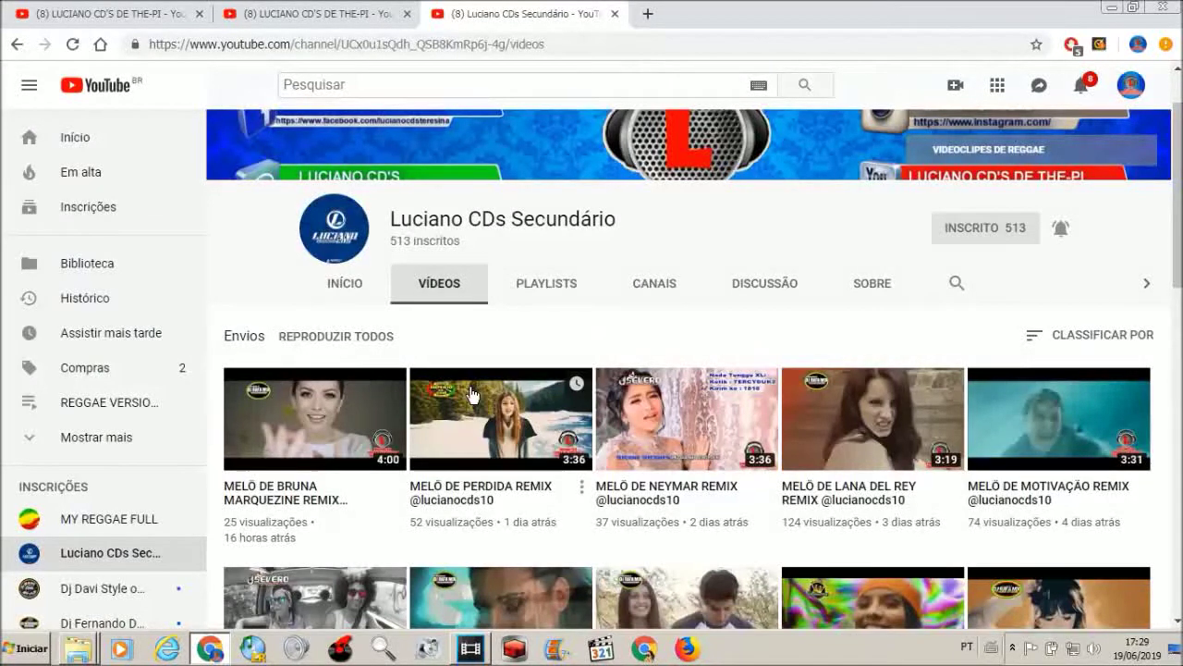
- Switch to Vegas Pro and return the playhead to the start of the timeline
click(470, 650)
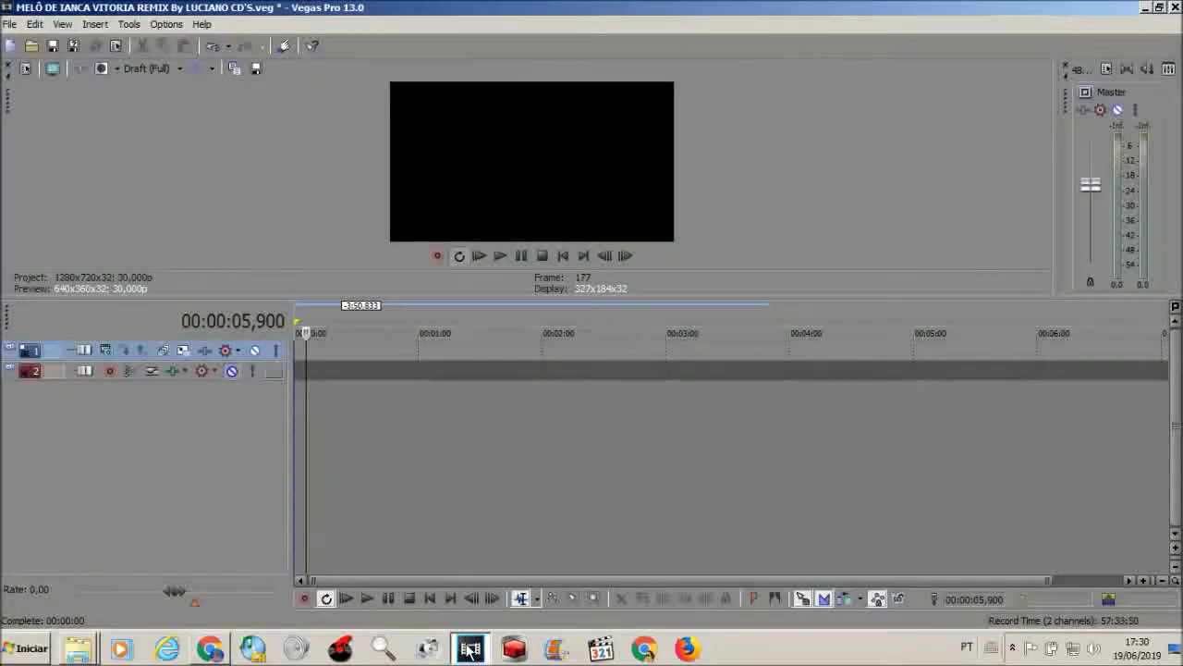
click(296, 373)
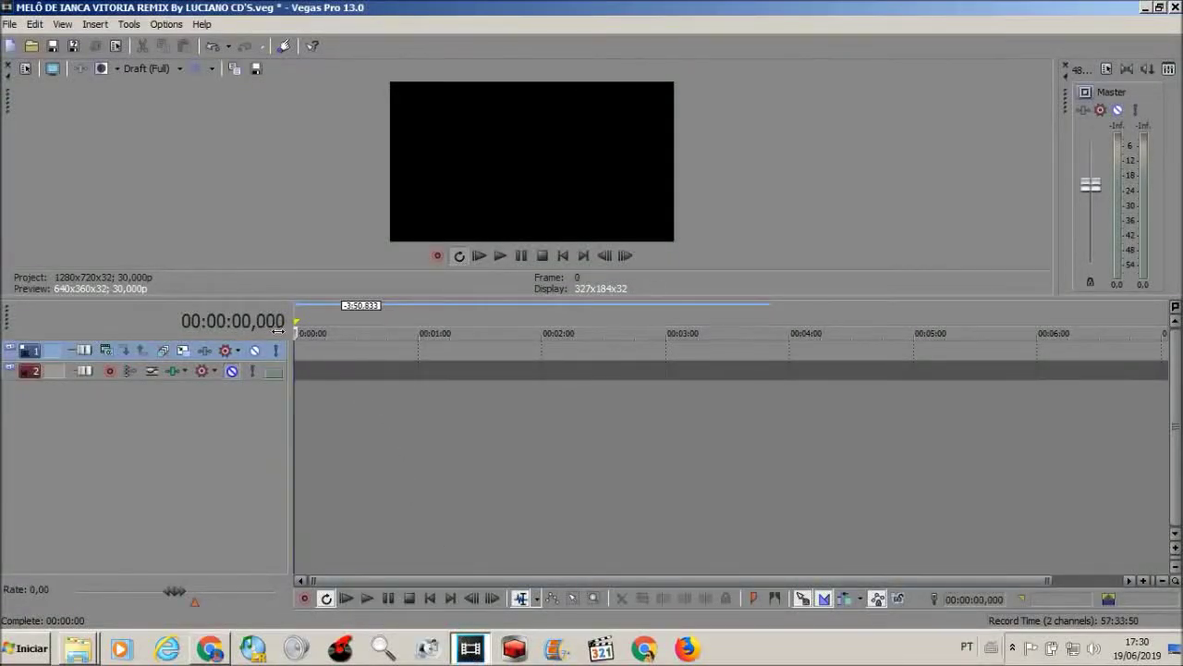
- Delete the empty audio track and the empty video track from the timeline
click(13, 372)
key(Delete)
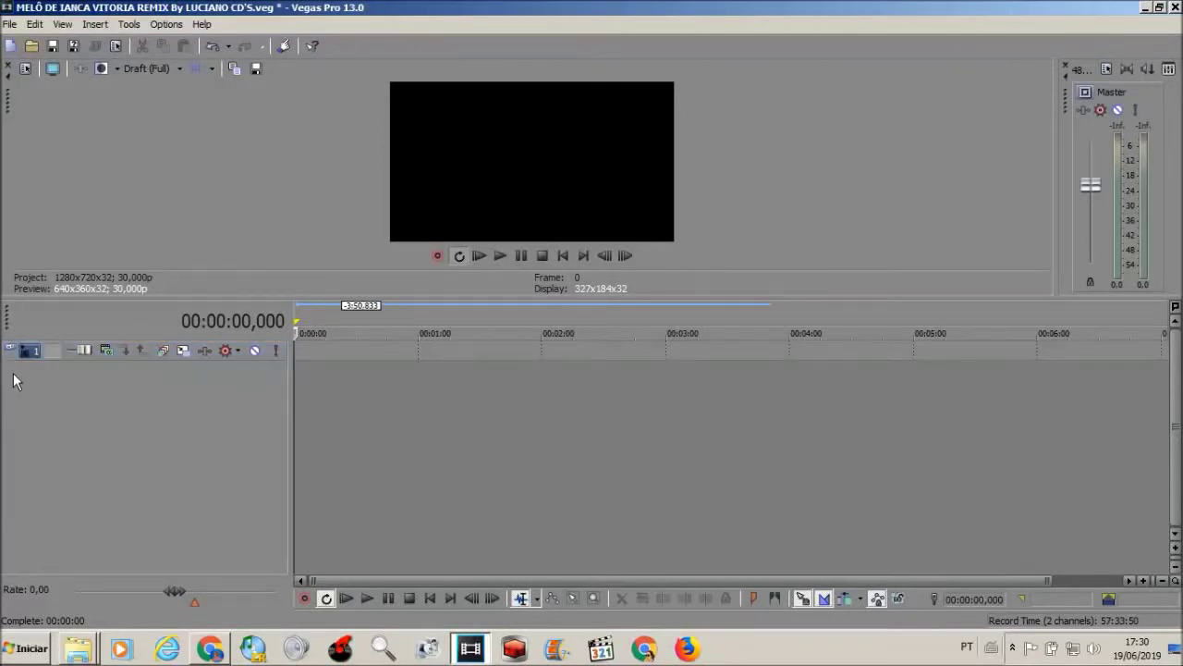
key(Delete)
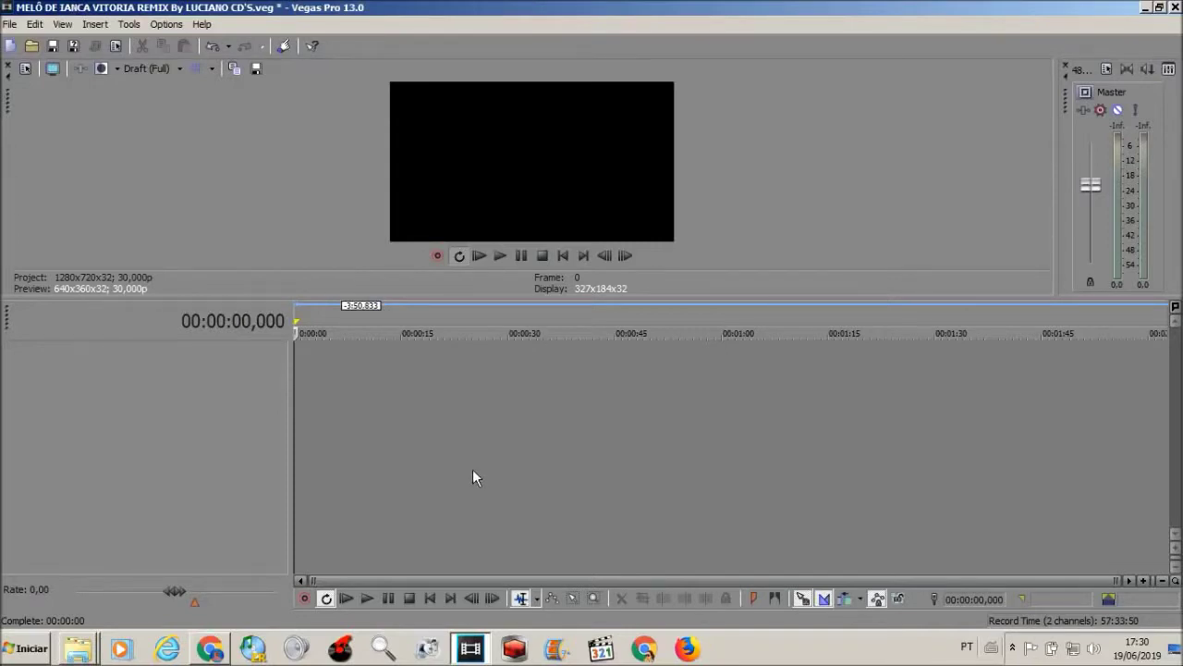
- Undo the two track deletions and the edit before them to bring back the video clip and its audio
click(215, 47)
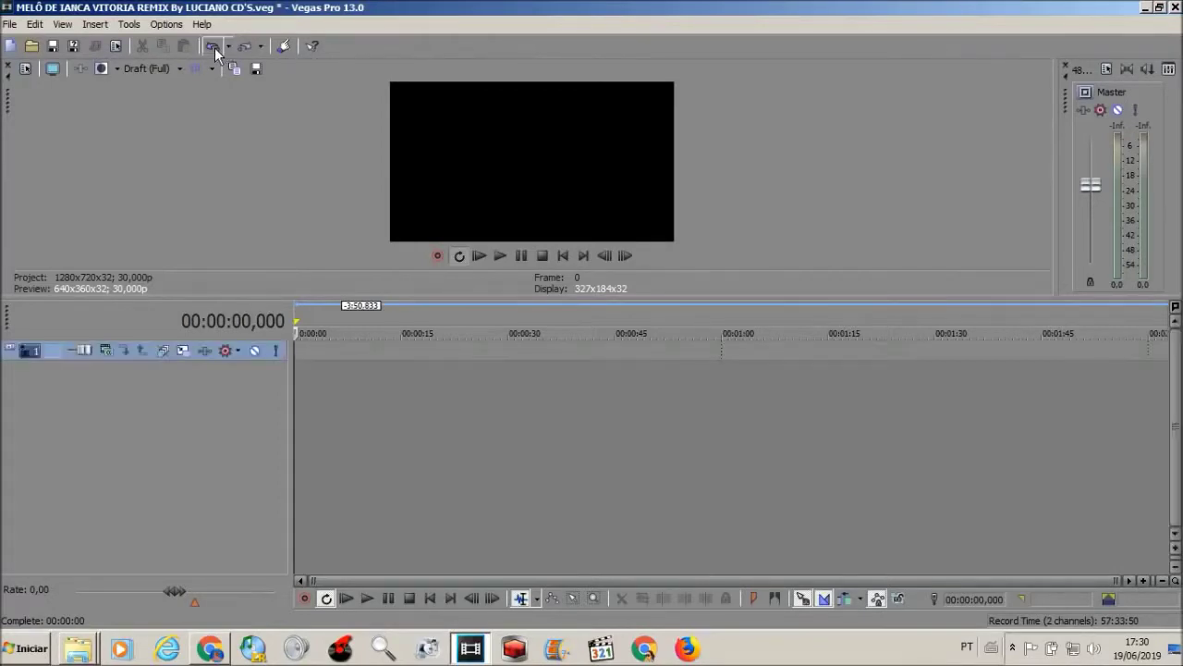
click(215, 47)
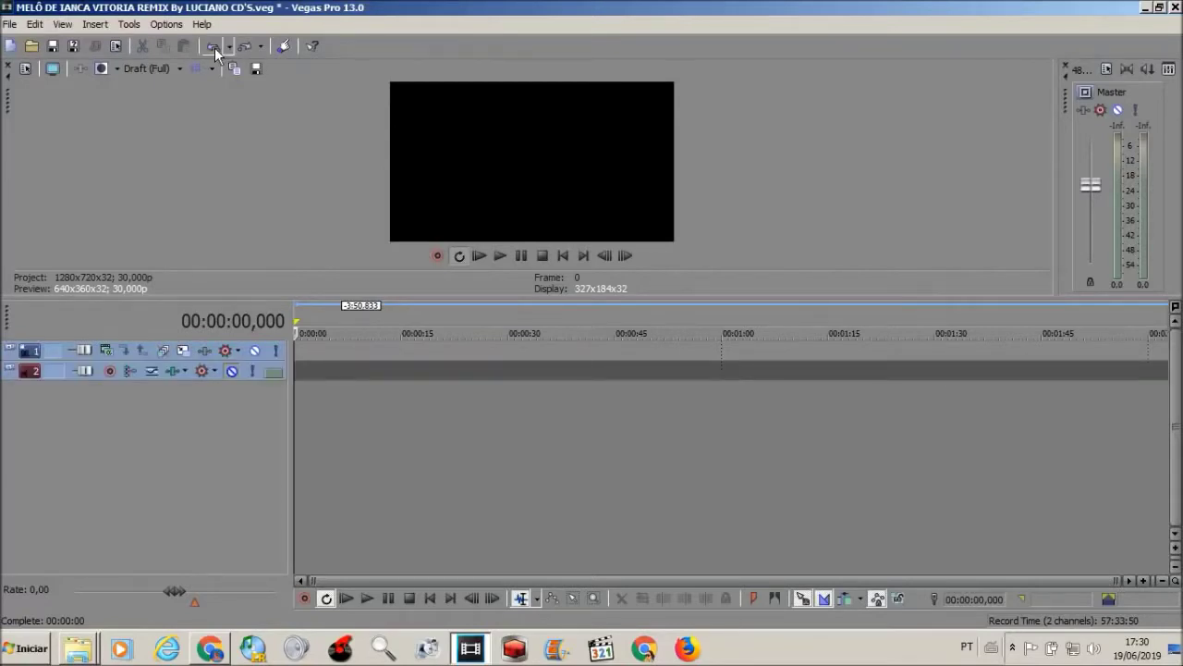
click(214, 48)
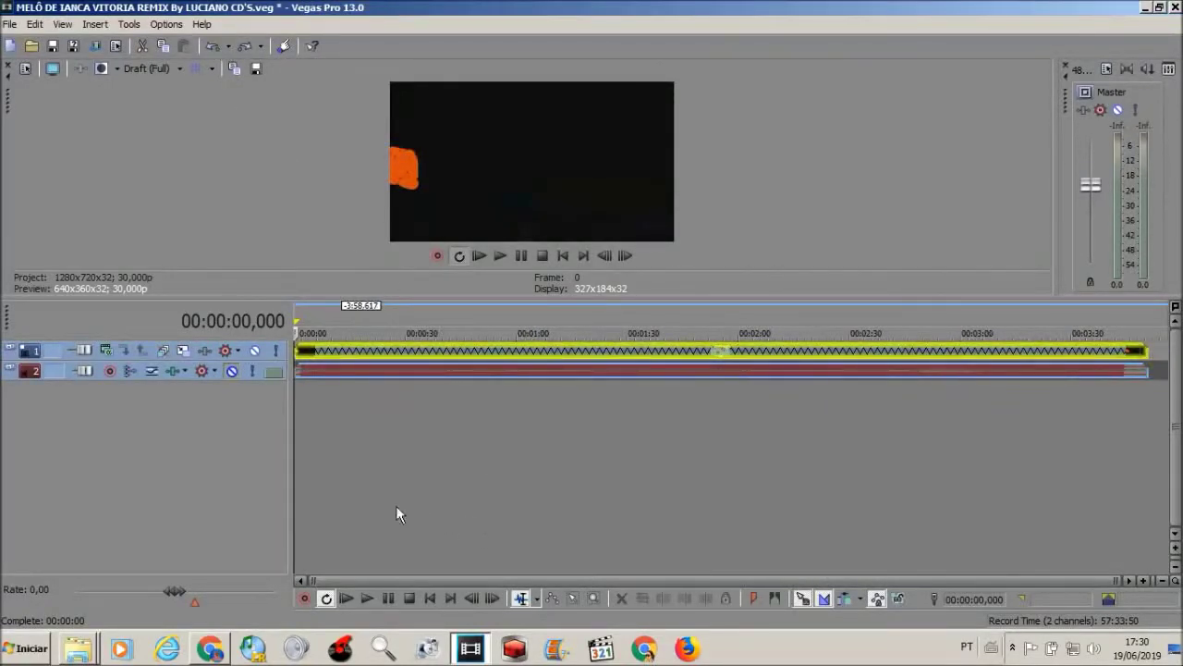
- Listen to the video clip's original audio from the start with its track unmuted
click(373, 600)
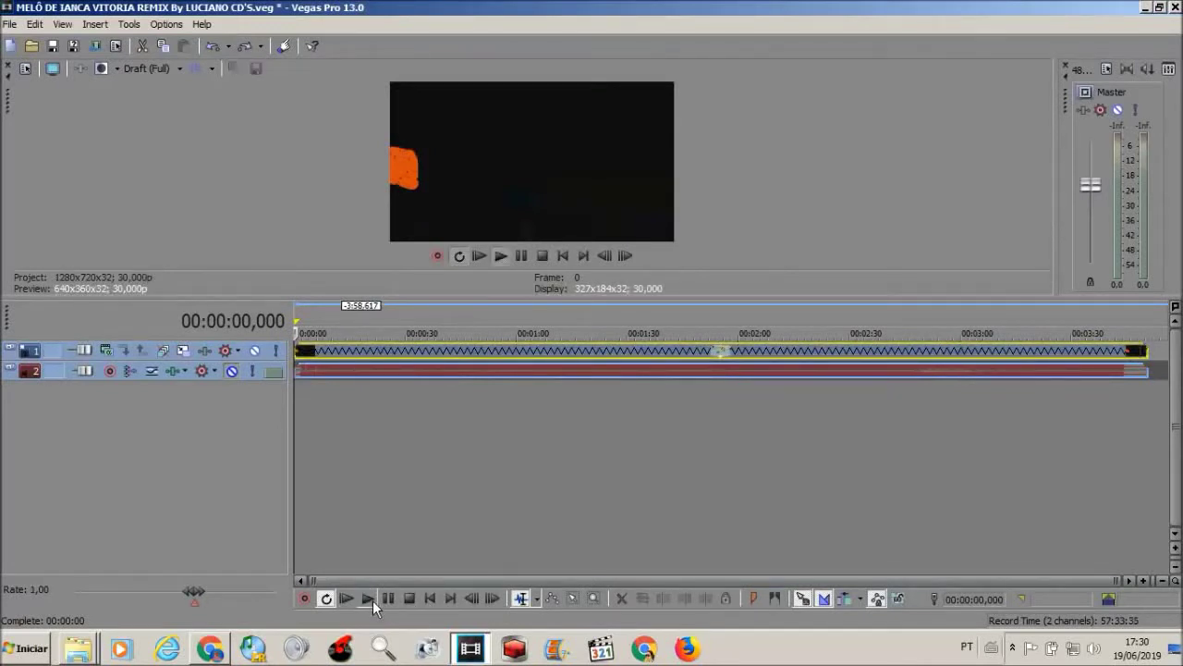
click(232, 370)
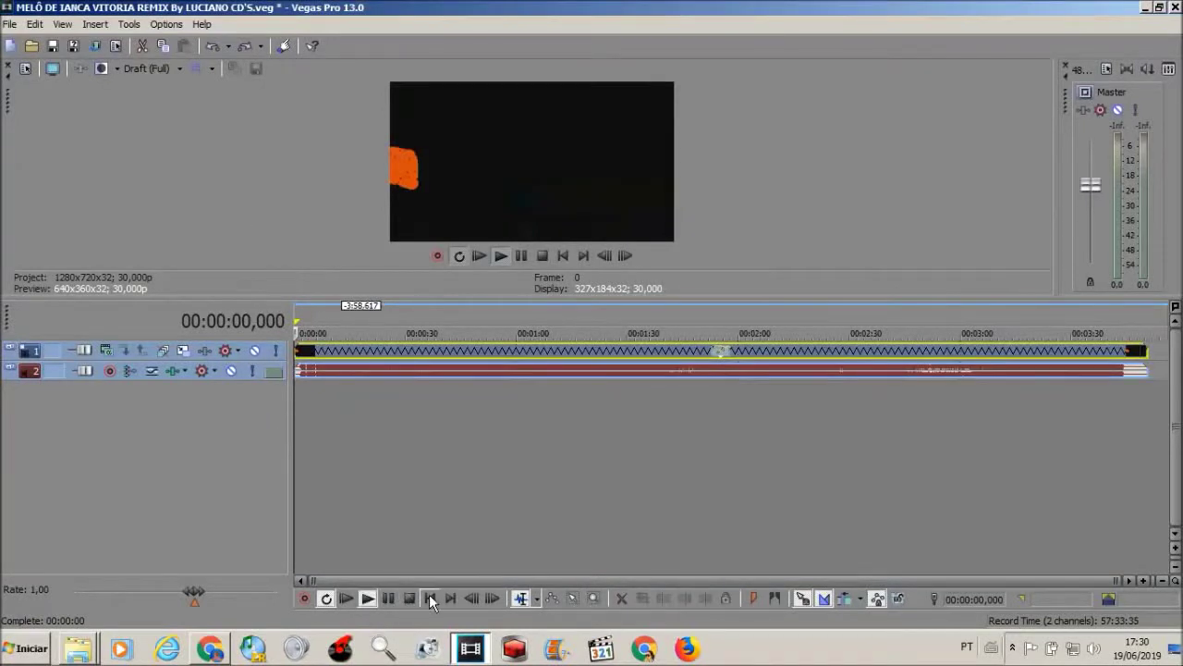
click(346, 599)
key(space)
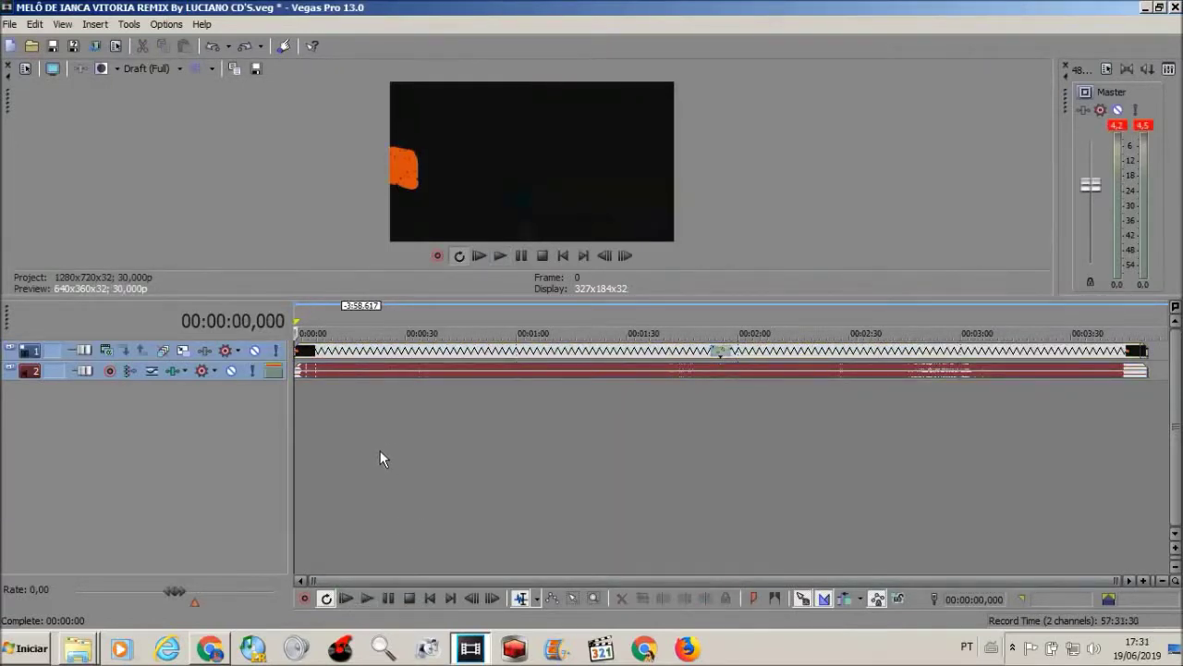
- Undo edits until the separate music track is back beneath the video clip's own audio
click(247, 49)
click(247, 49)
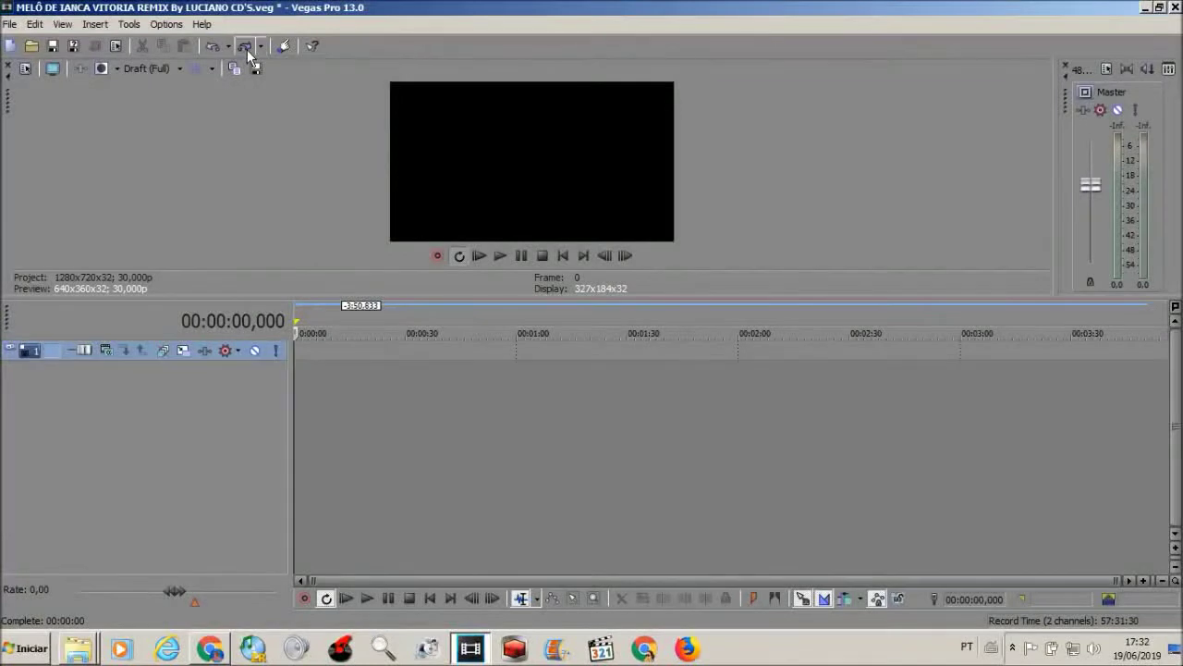
click(215, 43)
click(215, 43)
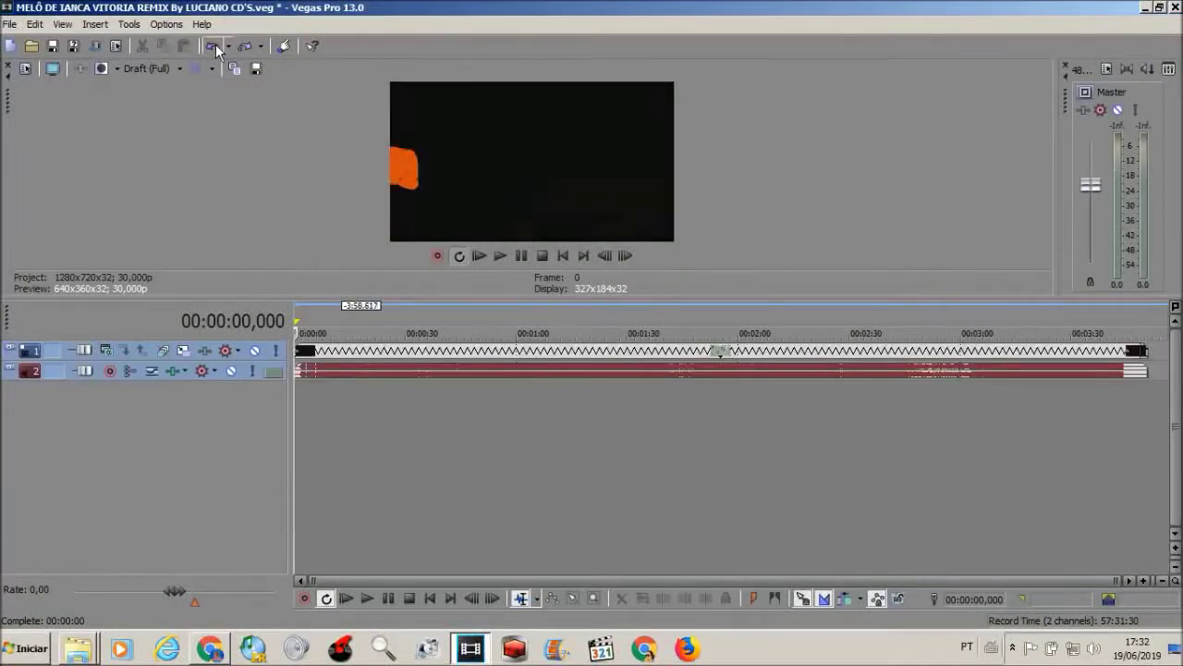
click(216, 44)
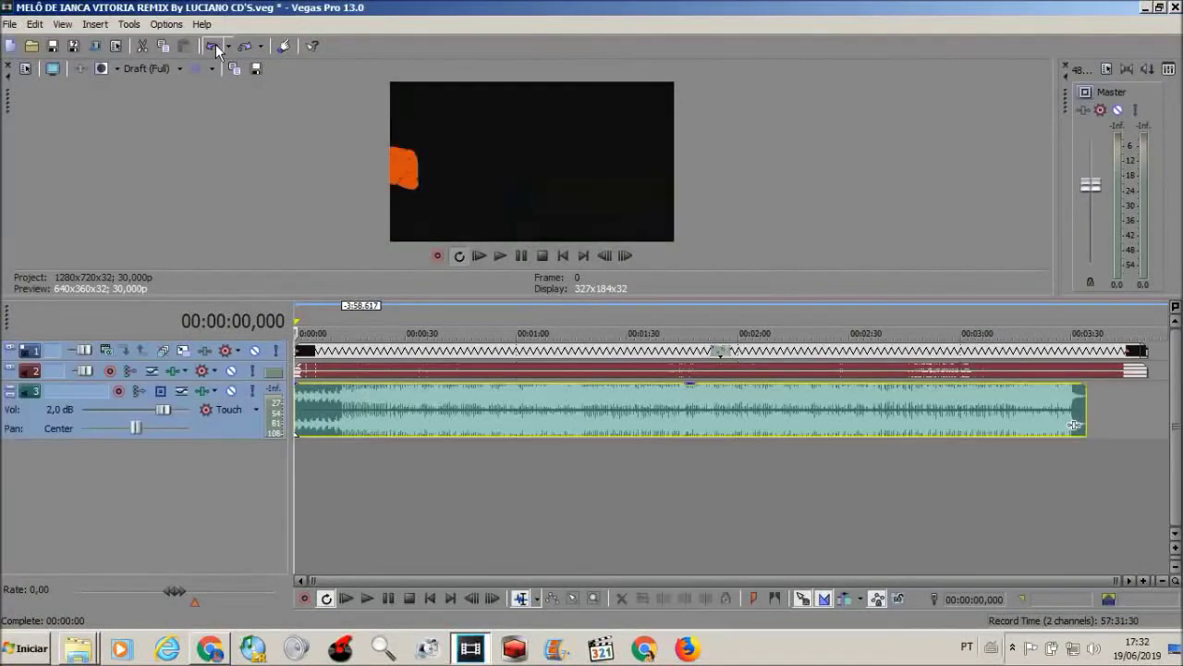
- Mute only the video clip's original audio on track 2 and preview the project with the music on track 3
ctrl+click(235, 370)
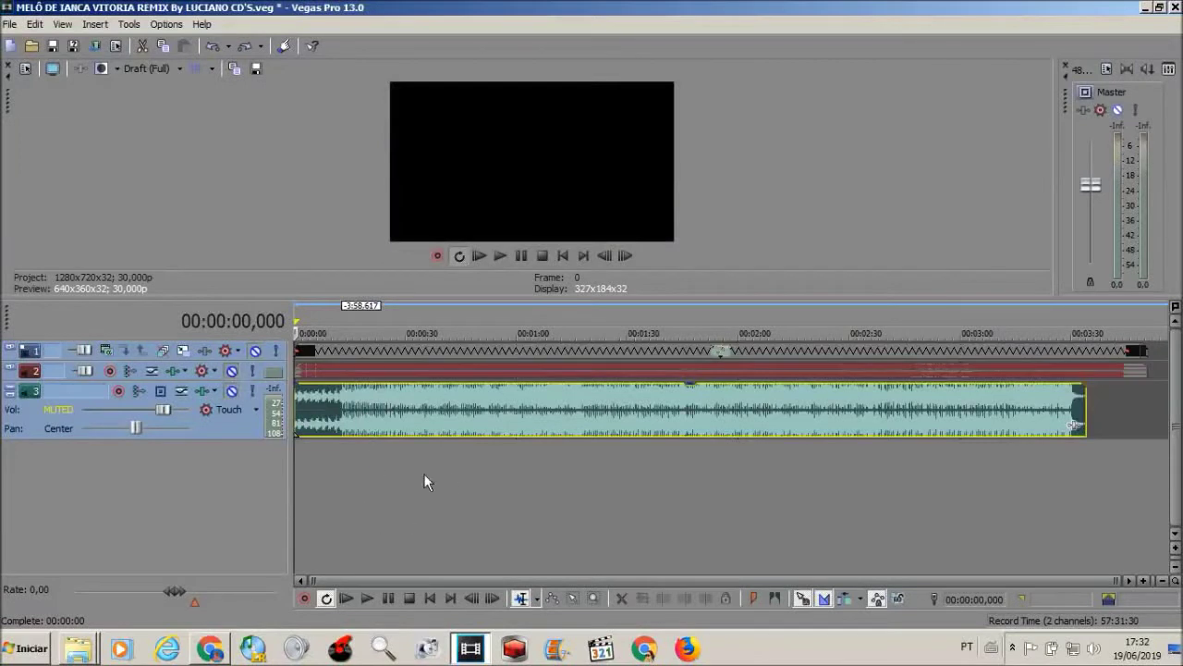
click(366, 598)
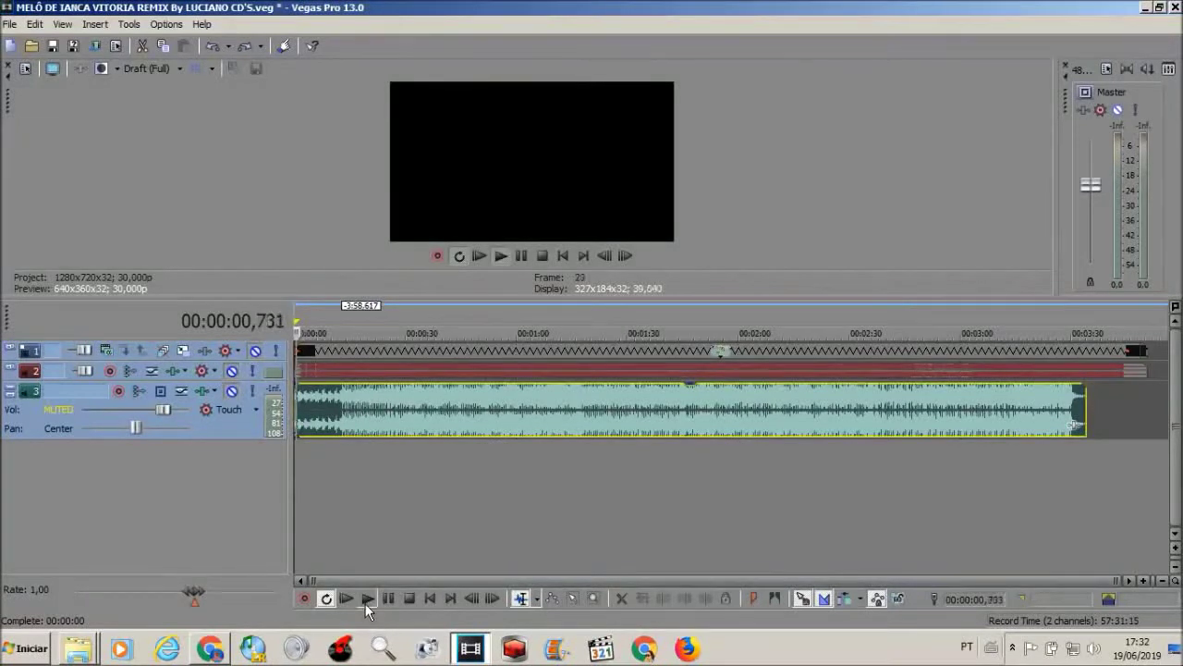
ctrl+click(231, 391)
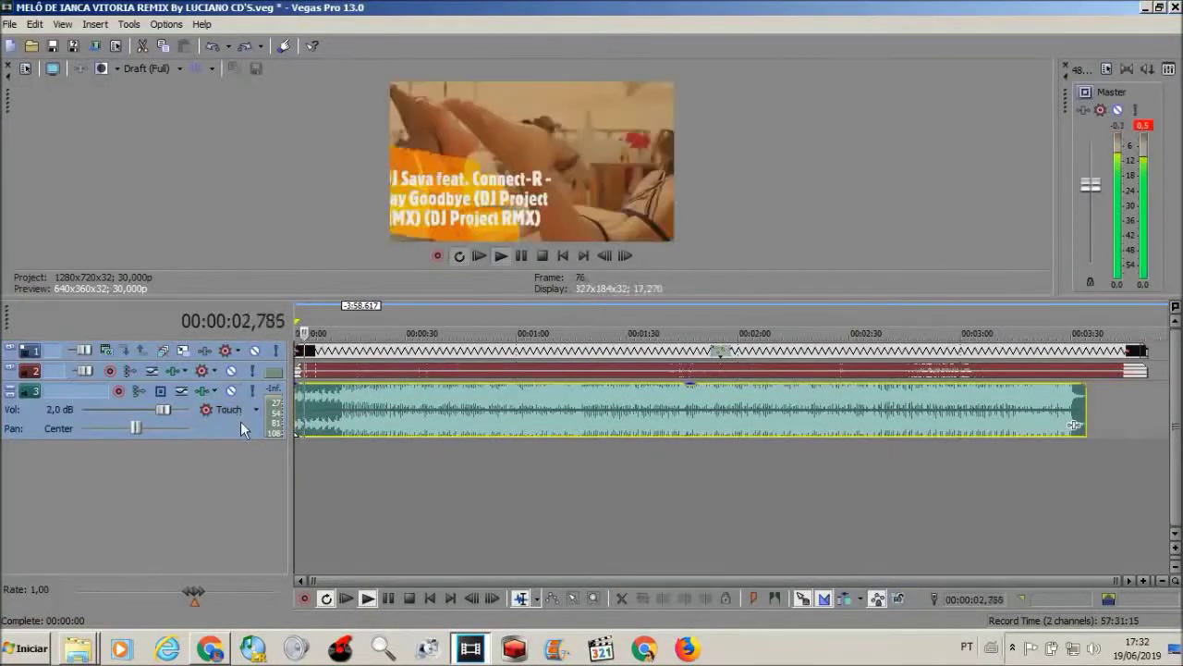
click(241, 375)
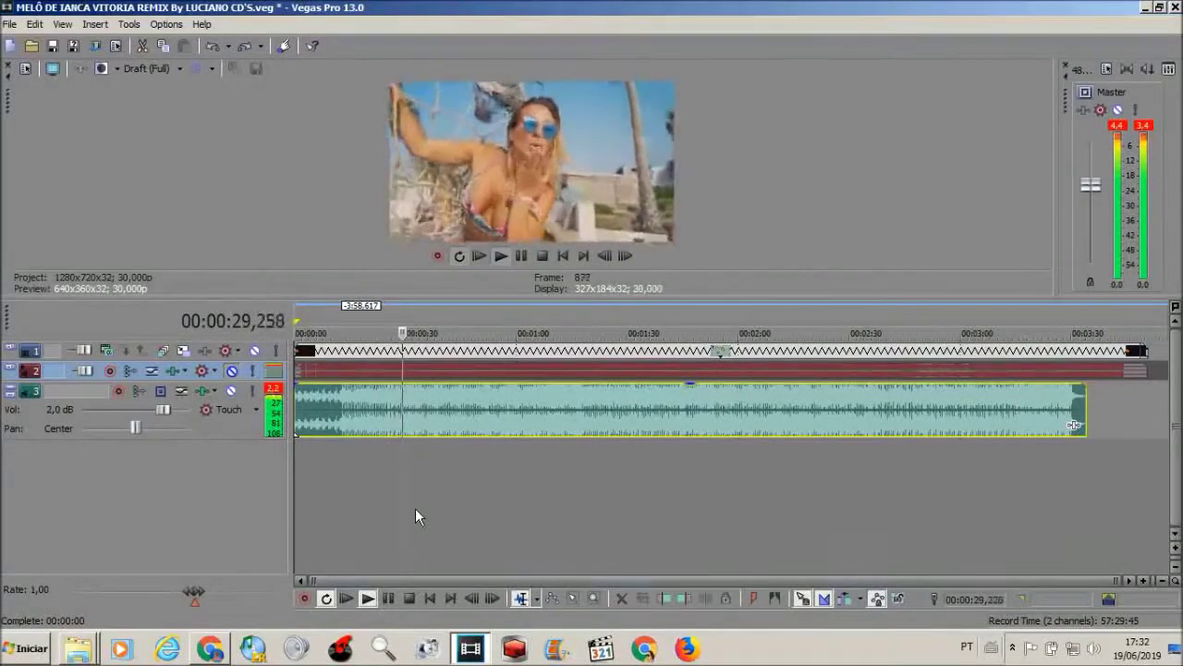
click(410, 599)
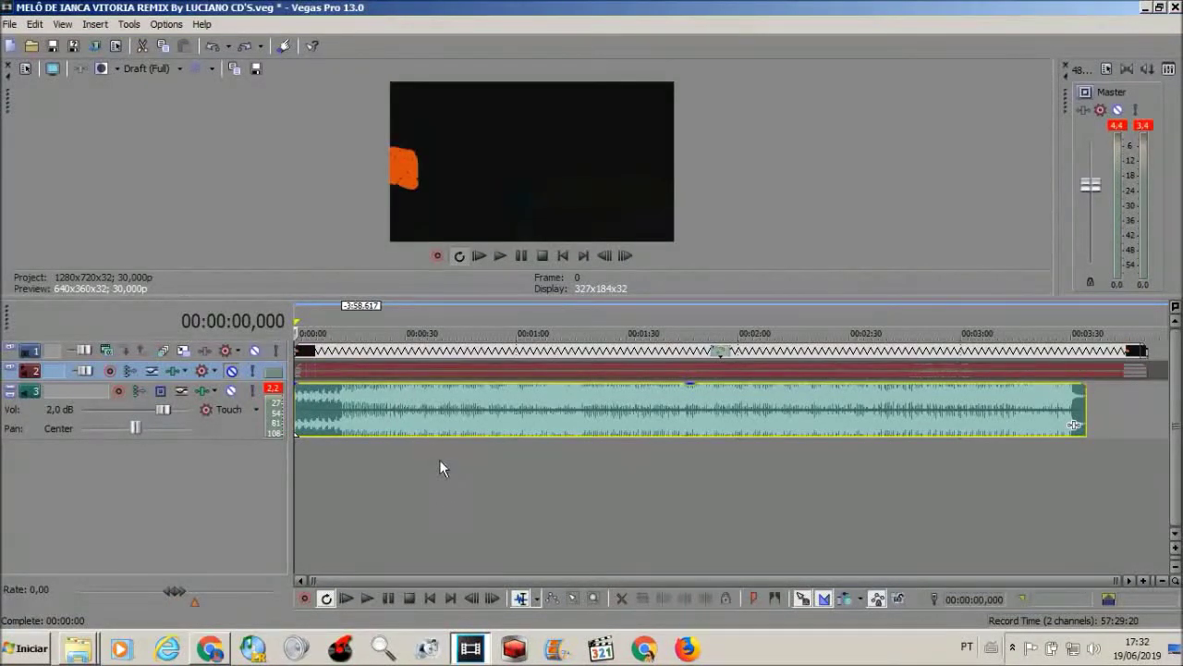
- Undo edits one by one until the trimmed video clip starts and ends together with the music on track 3
click(428, 358)
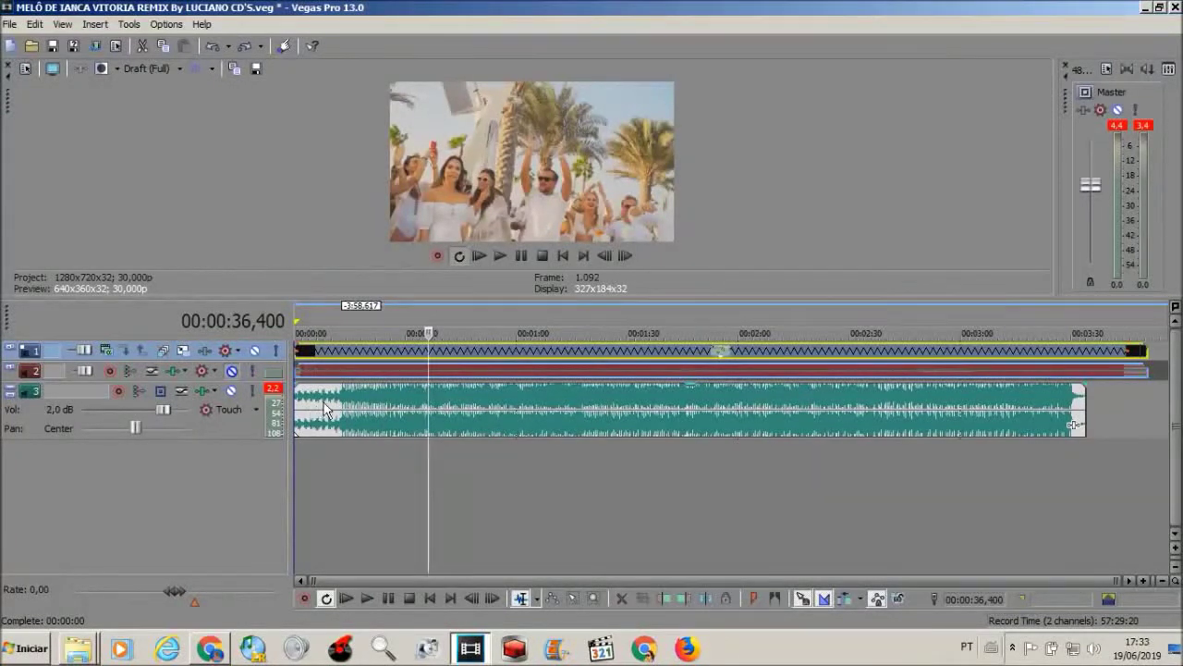
click(213, 46)
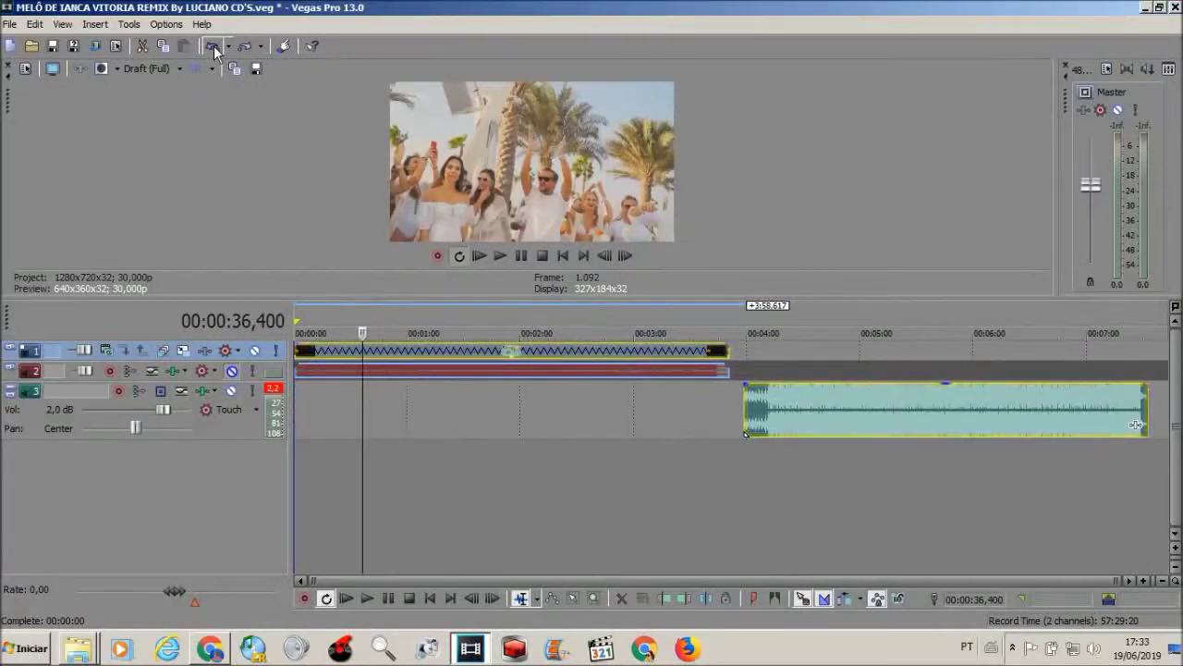
click(214, 45)
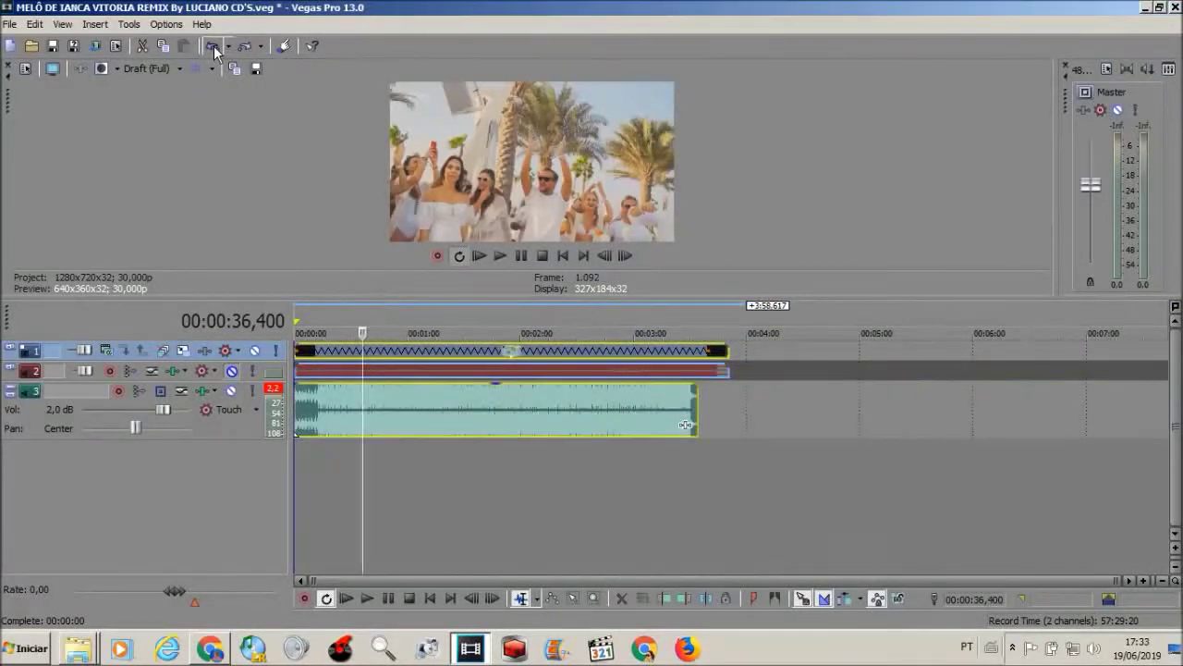
click(213, 45)
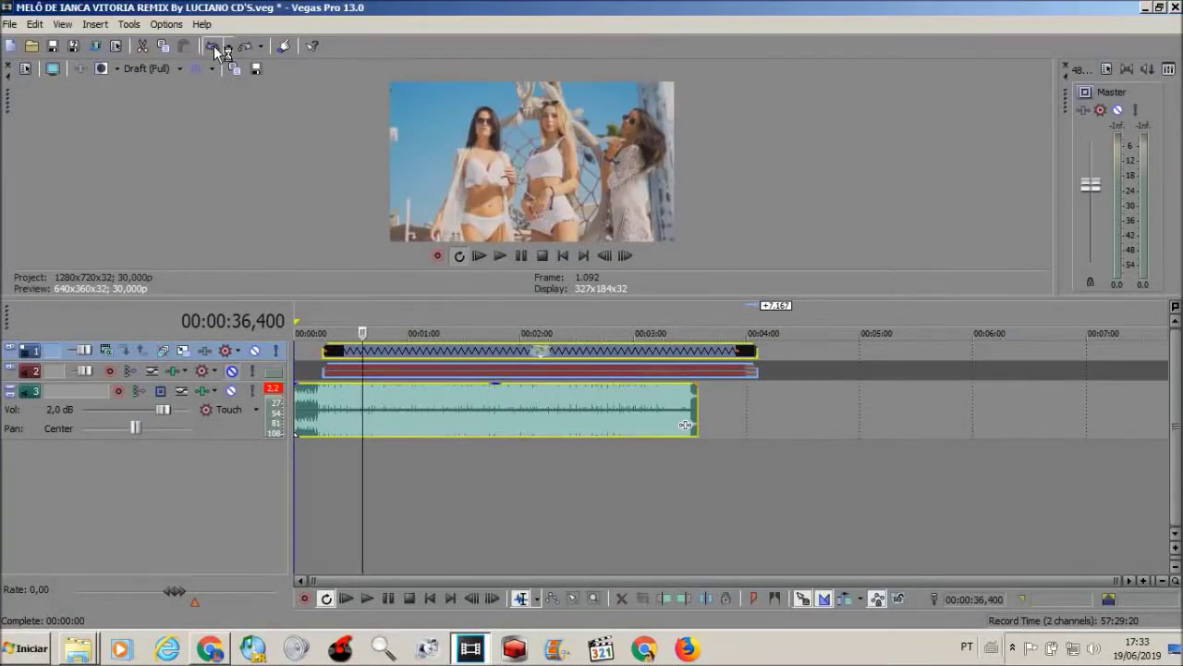
click(213, 46)
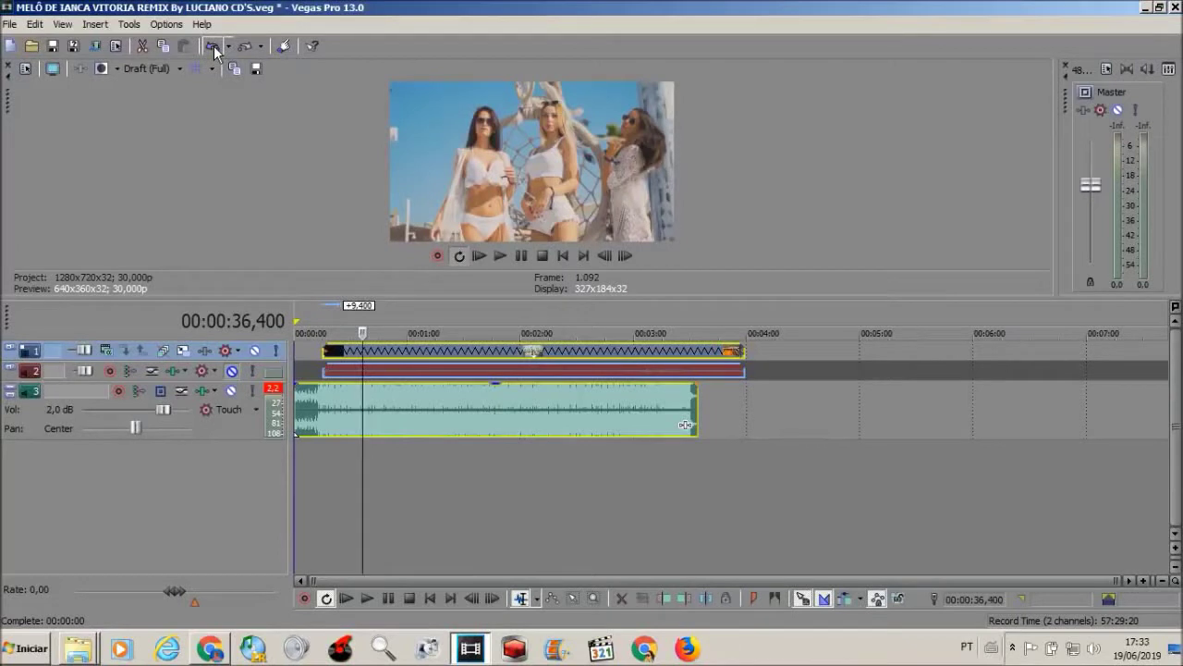
click(213, 45)
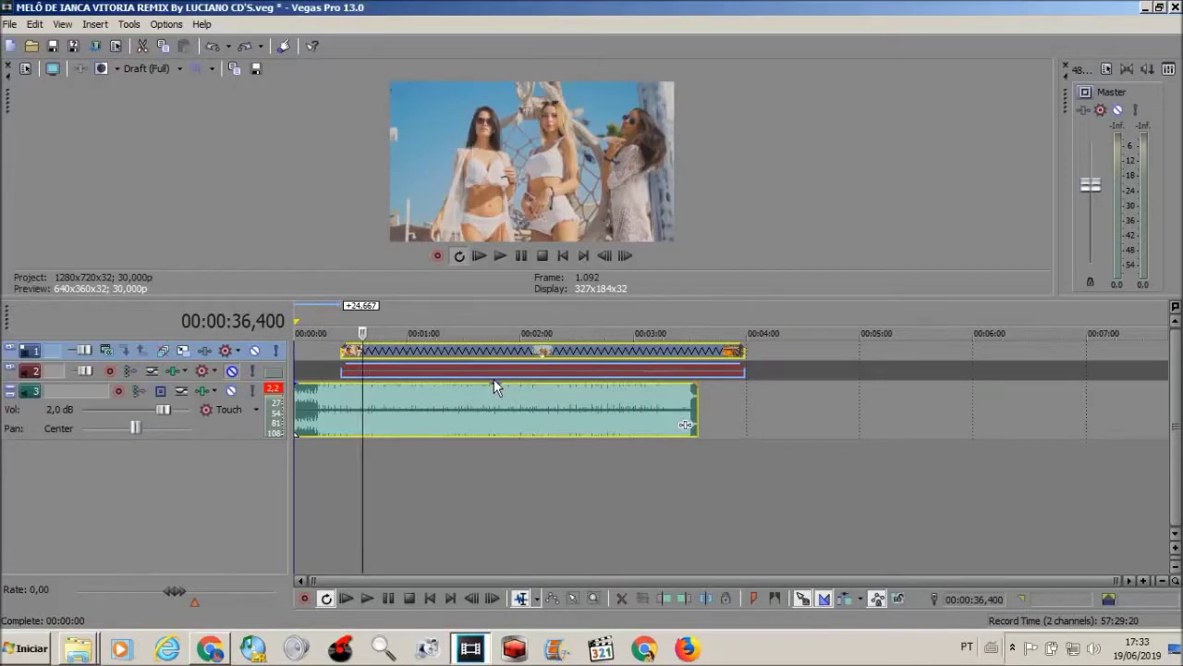
key(ctrl+z)
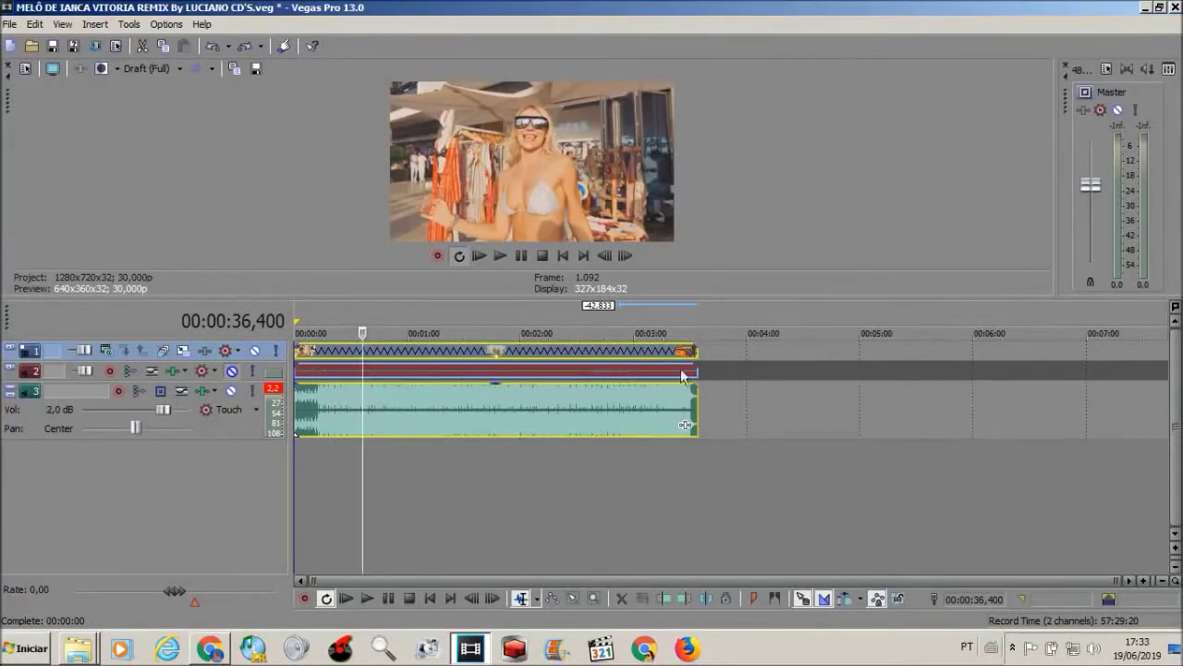
- Check the end and start of the aligned clips and preview the project from the start
click(695, 408)
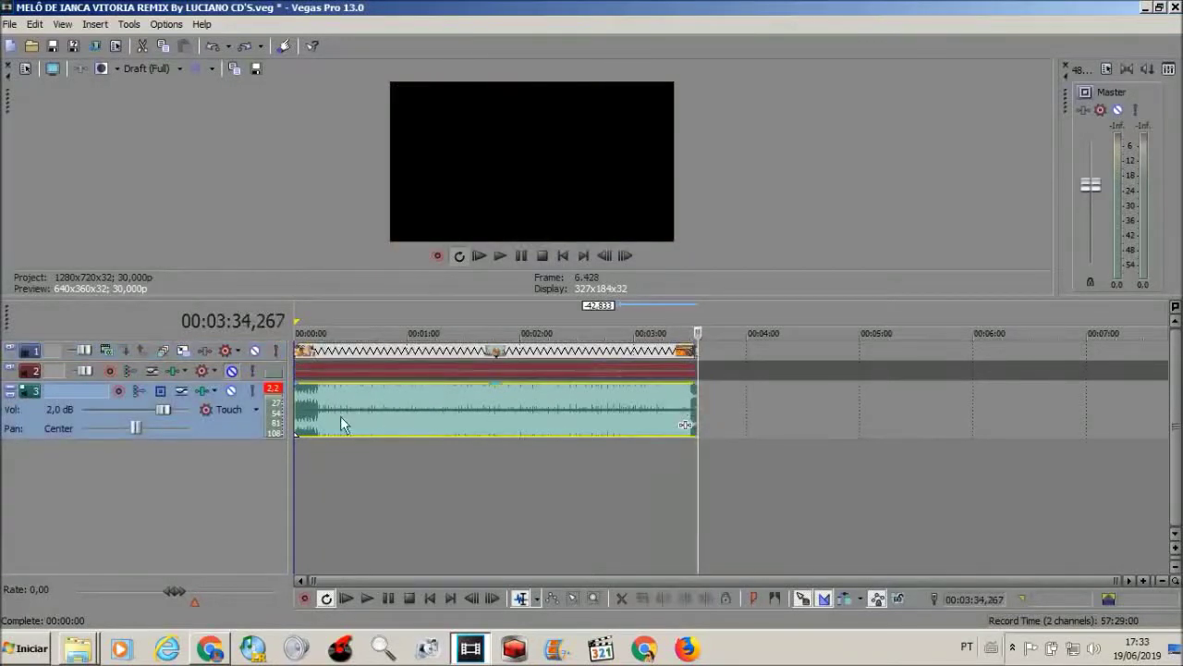
click(297, 405)
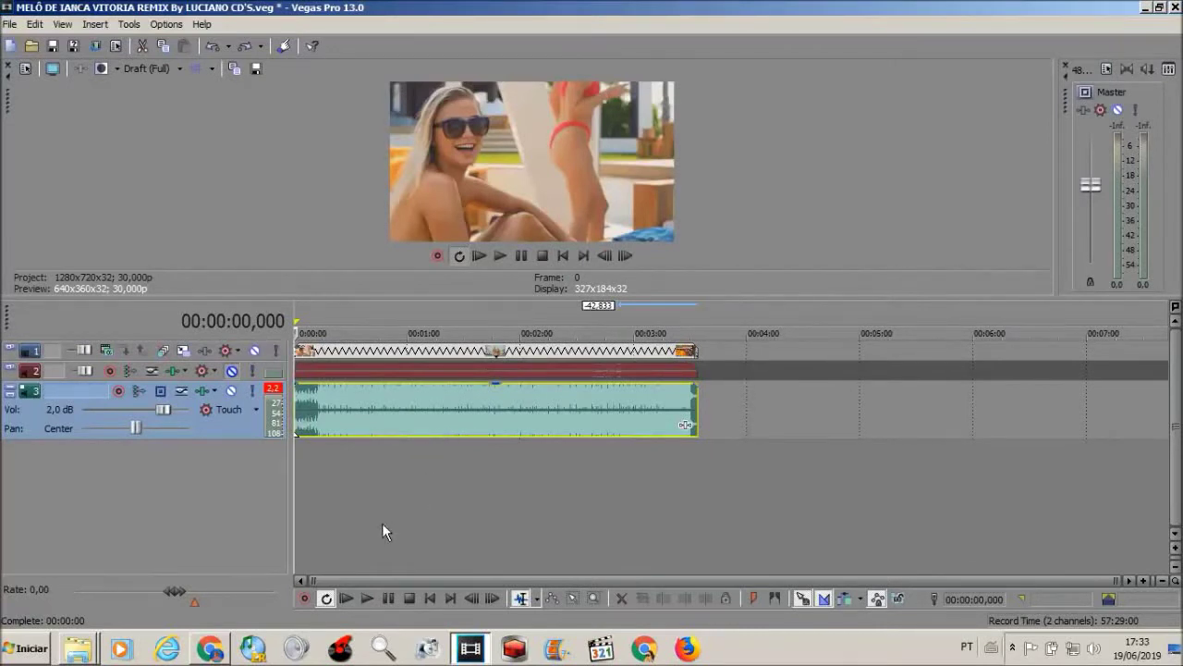
click(372, 596)
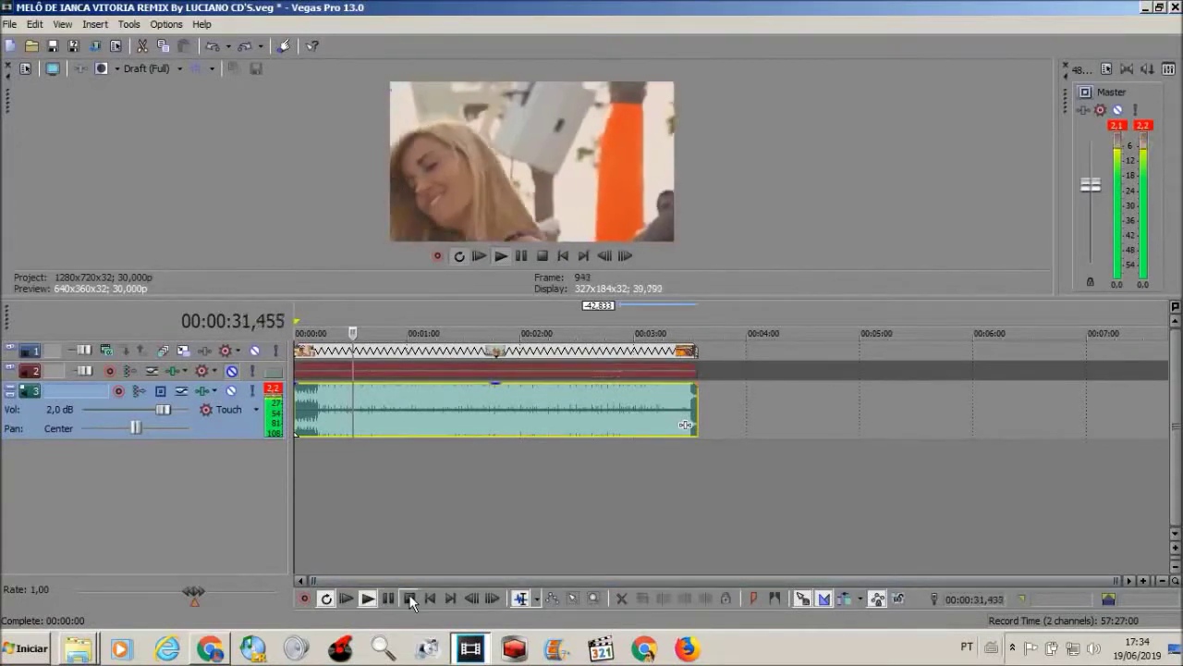
click(408, 597)
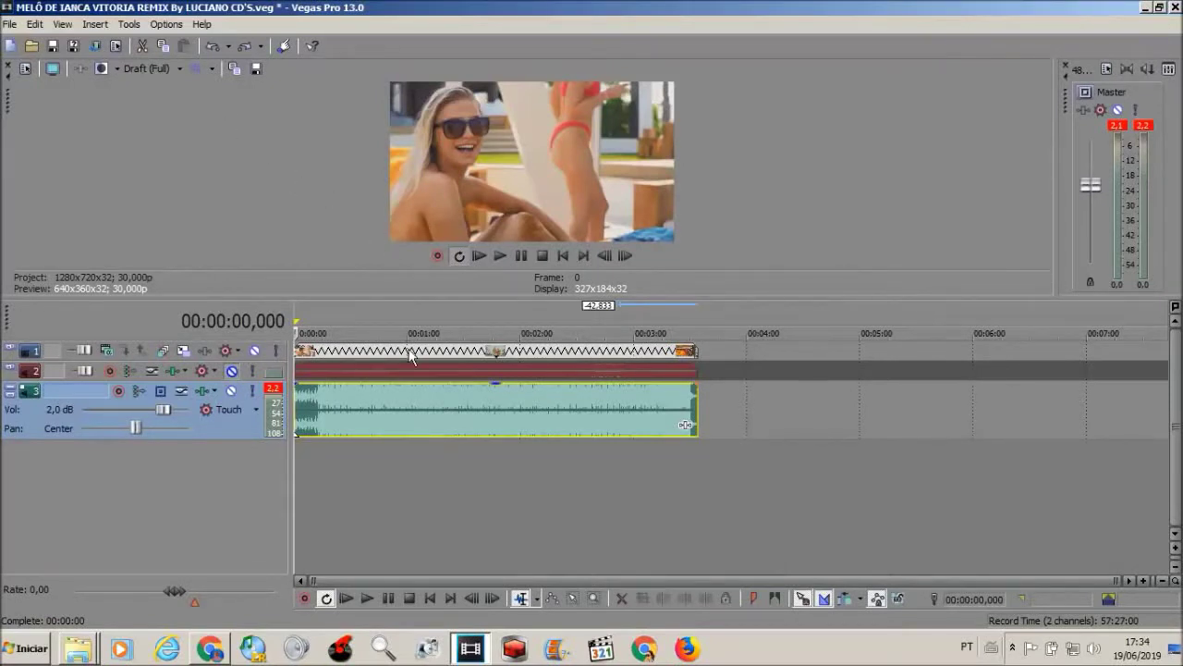
- Add audio track 4 below the music and place the channel logo image on video track 5 beneath it
key(ctrl+q)
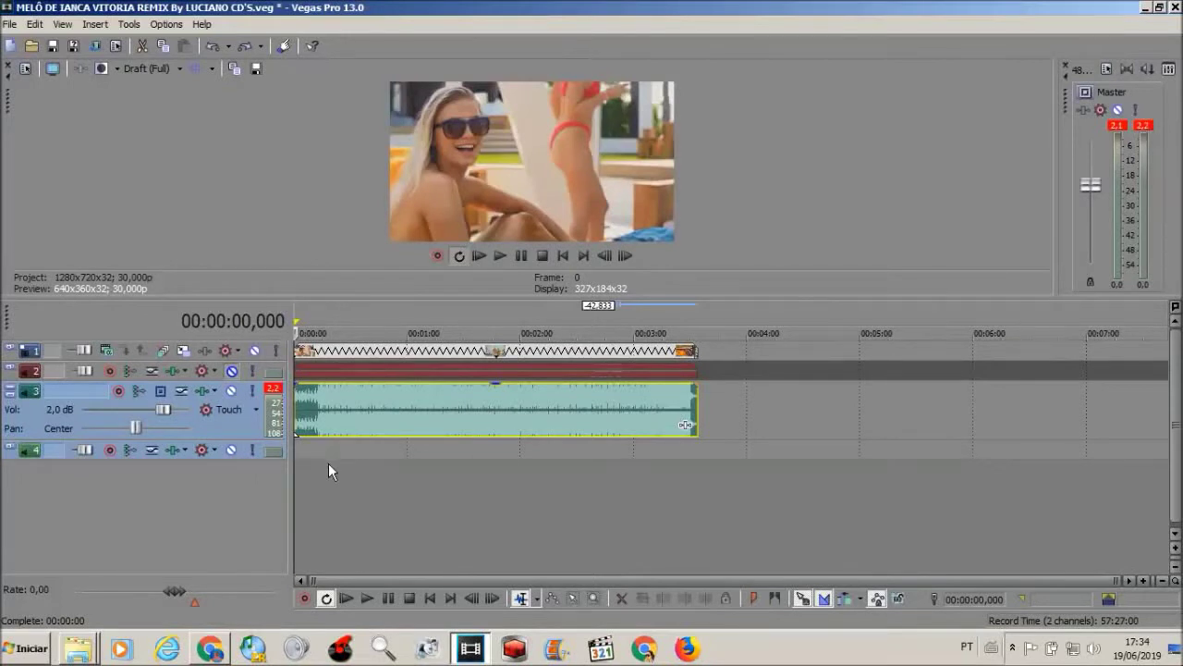
key(ctrl+v)
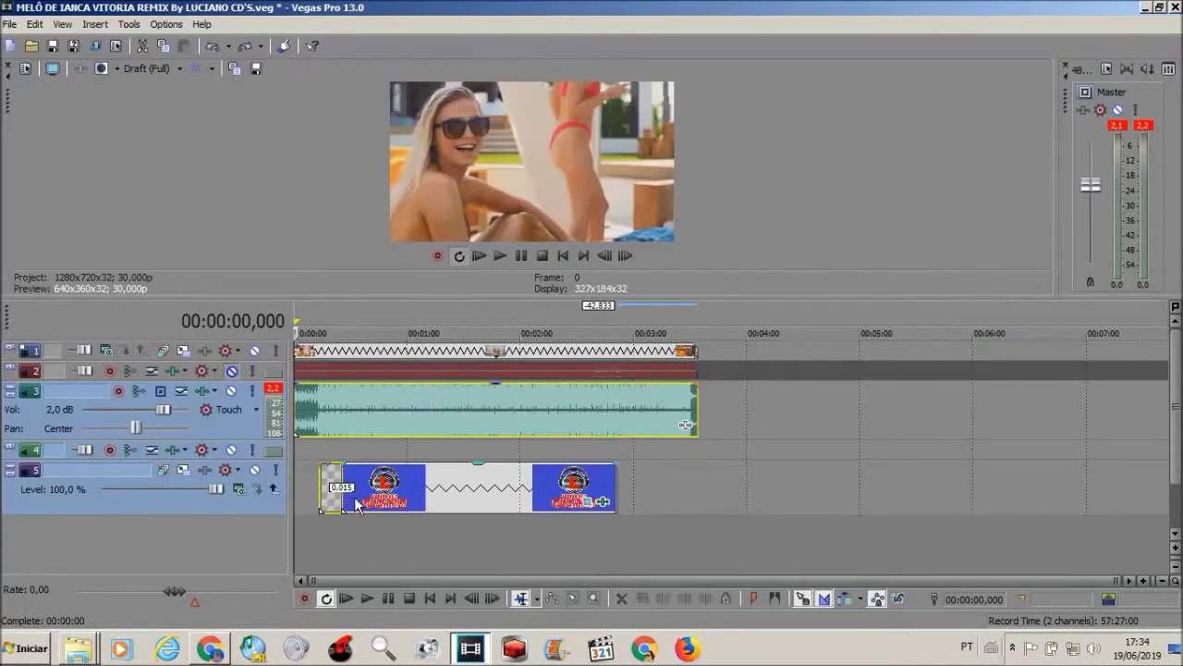
- Add the caption clips on their own video track and place the logo and caption tracks above the video clip as tracks 1 and 2
key(ctrl+v)
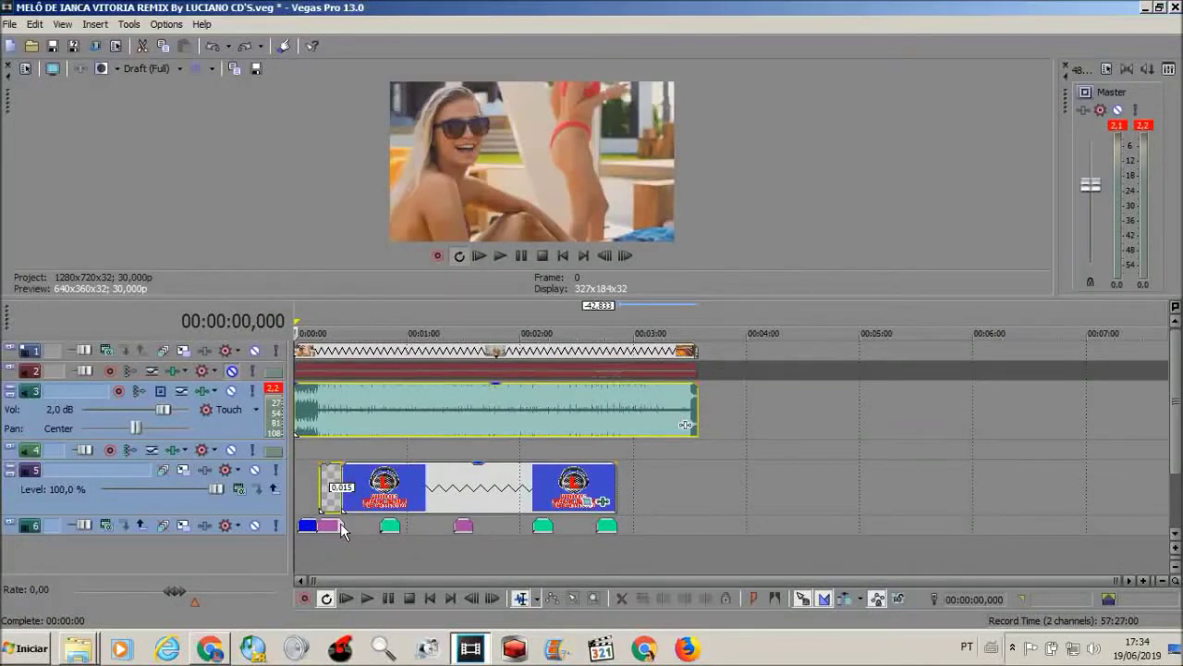
drag(341, 522, 337, 351)
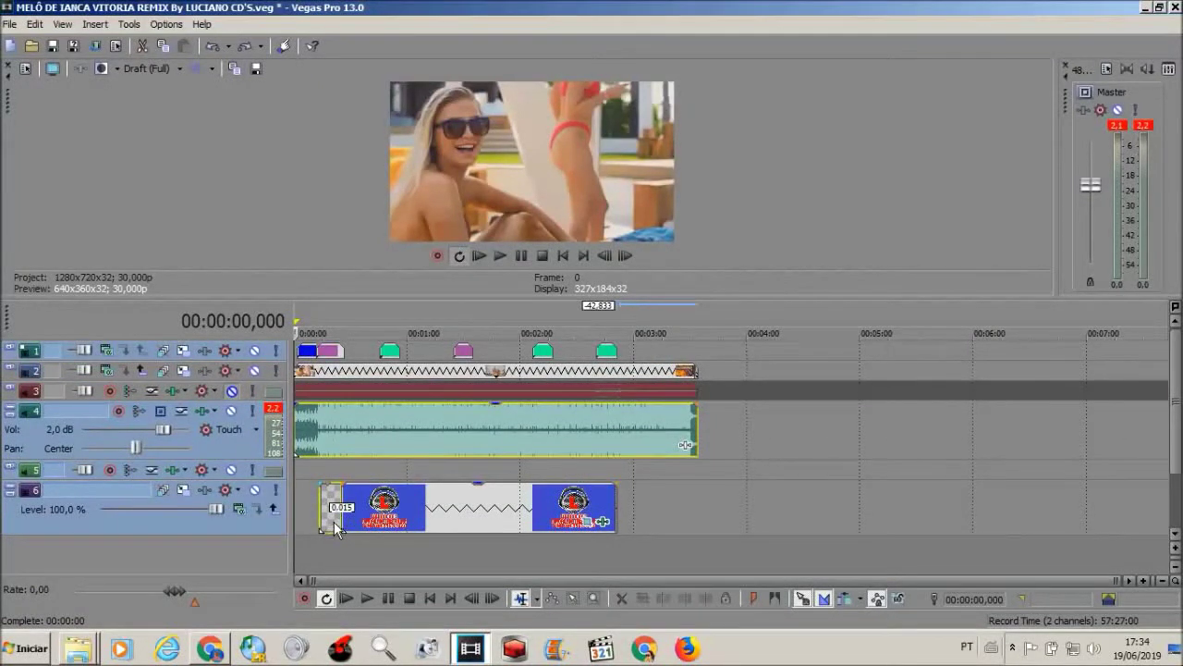
drag(324, 504, 333, 368)
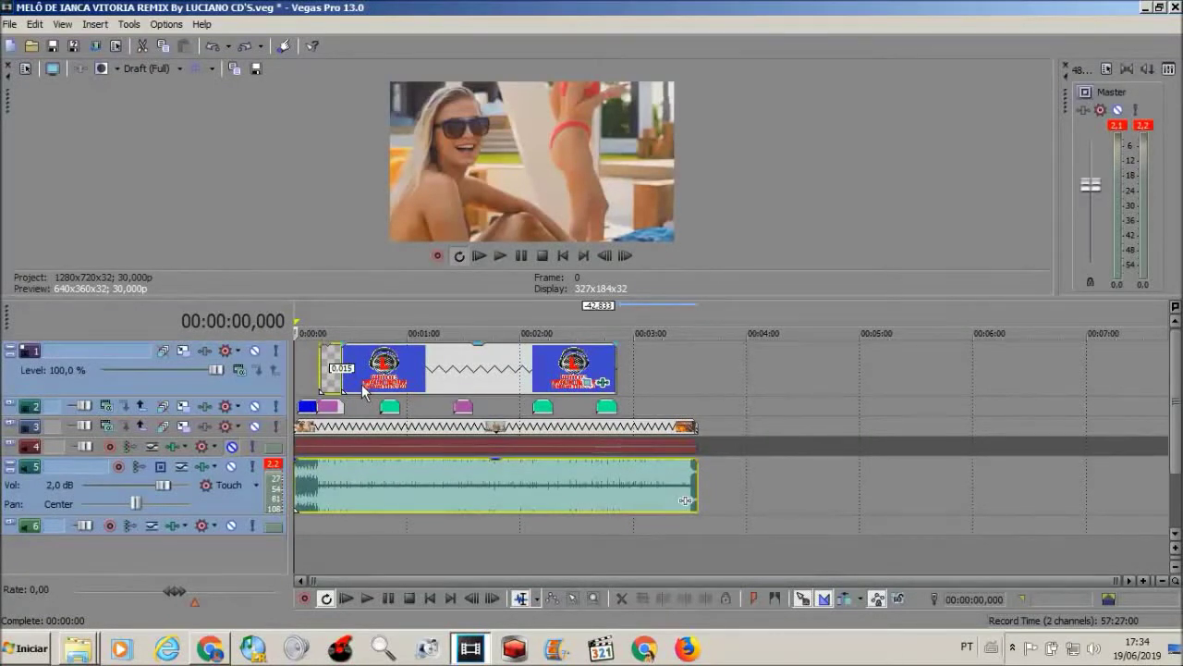
- Extend the channel logo on track 1 so it ends together with the video clip and music
click(333, 367)
scroll(338, 369, up, 3)
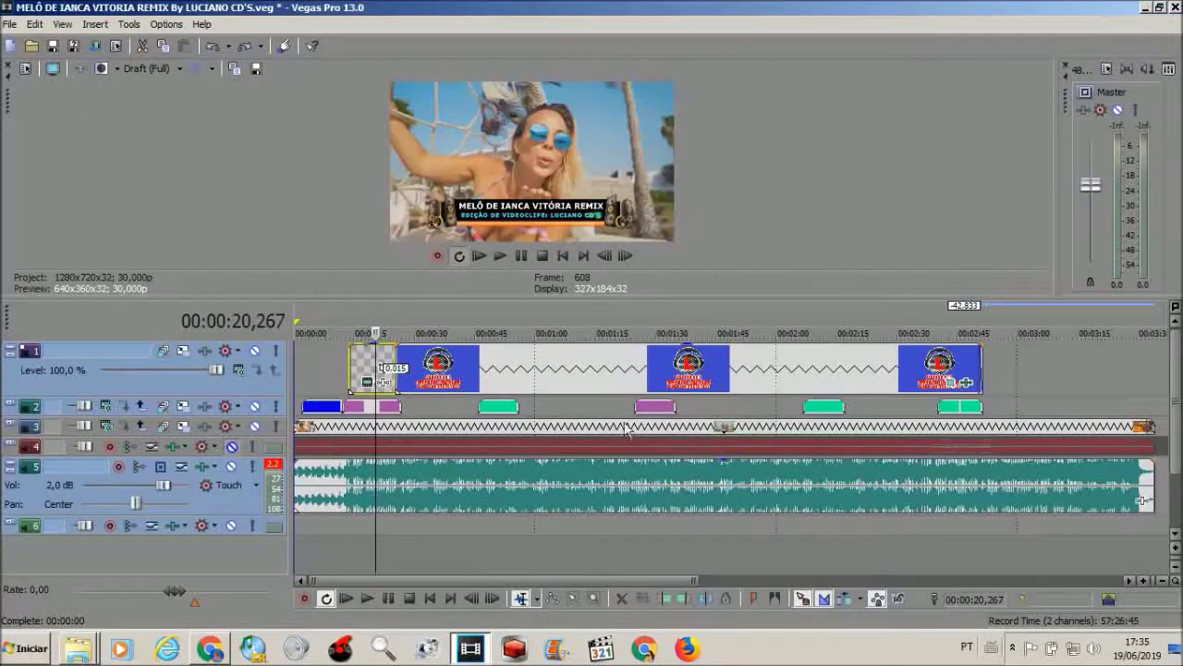
scroll(629, 431, down, 2)
scroll(745, 425, down, 2)
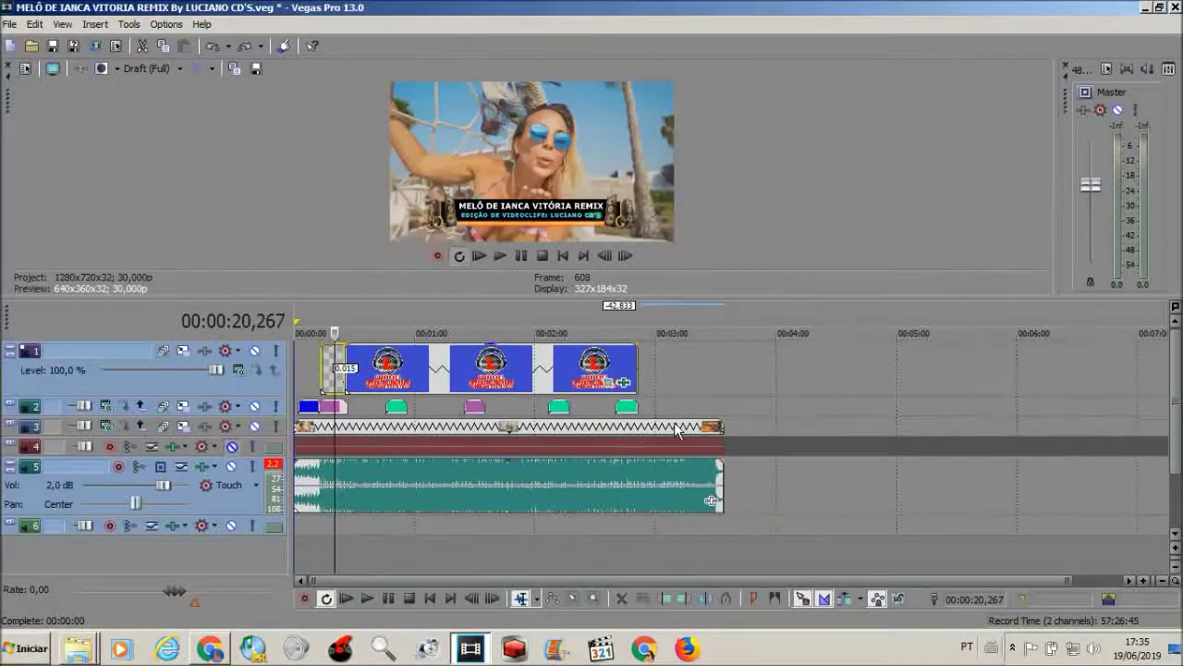
drag(636, 374, 719, 380)
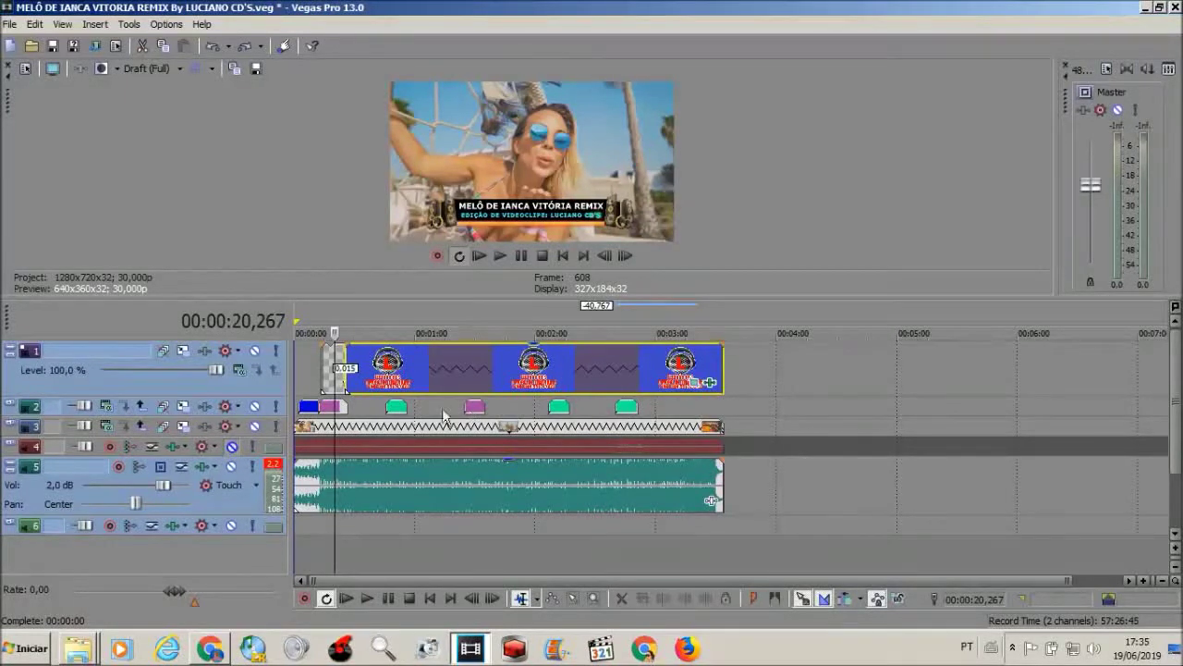
- Check the title, Facebook and YouTube captions in the preview by visiting each caption clip on track 2
click(635, 415)
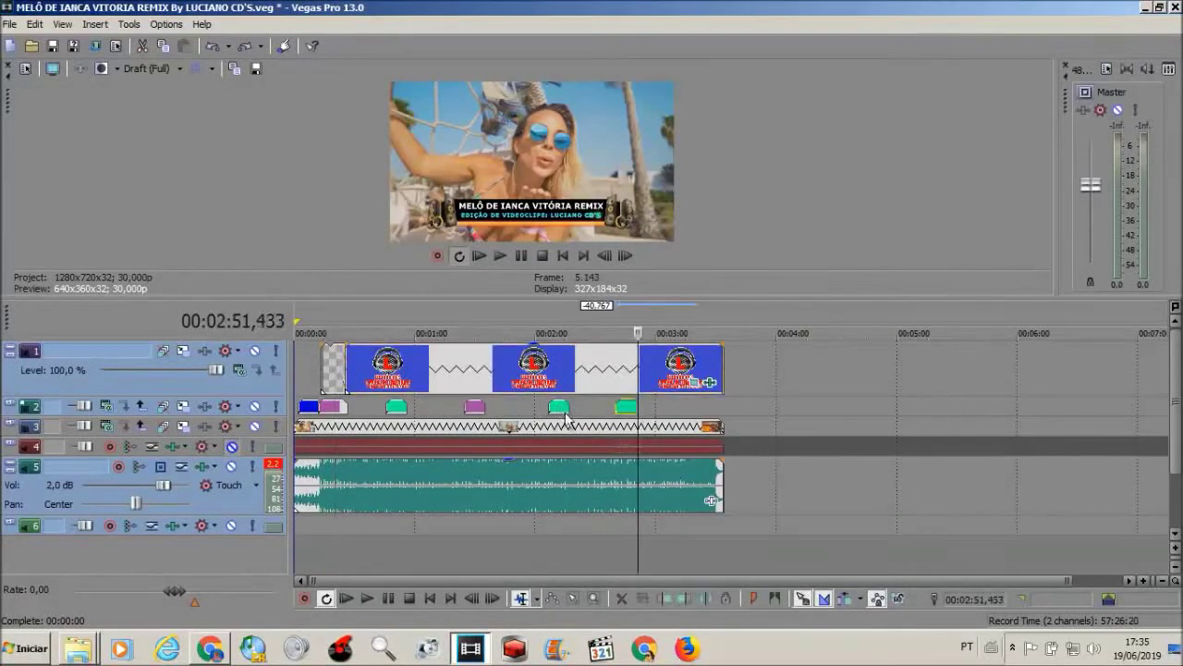
click(561, 411)
click(465, 409)
click(395, 418)
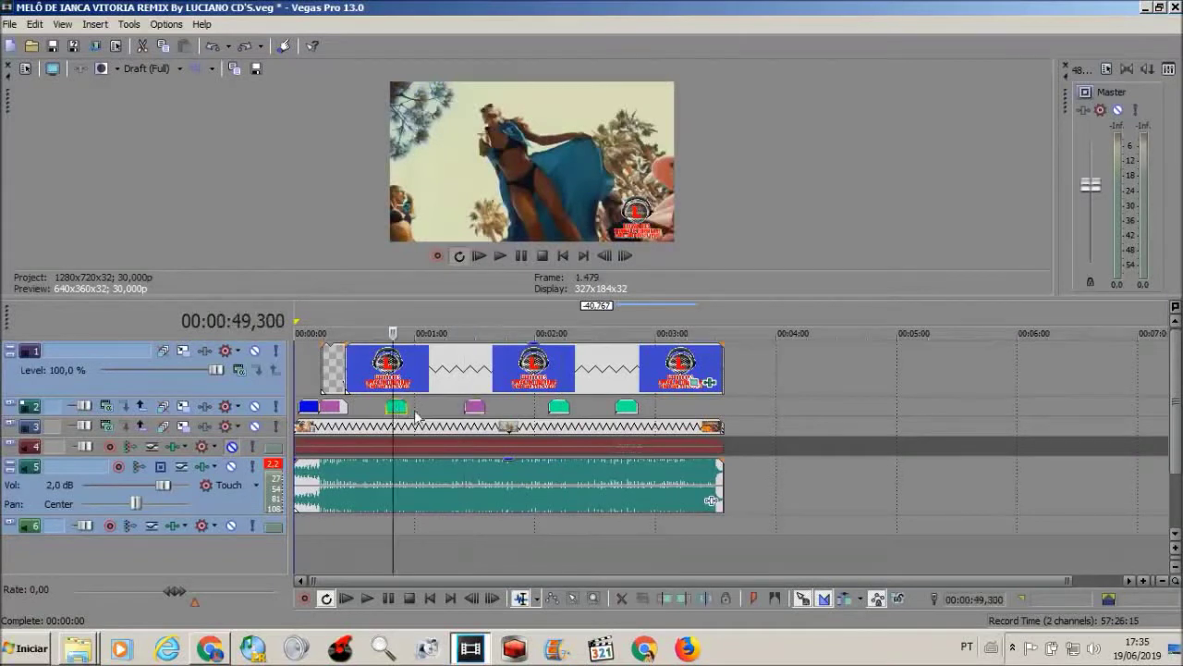
click(473, 409)
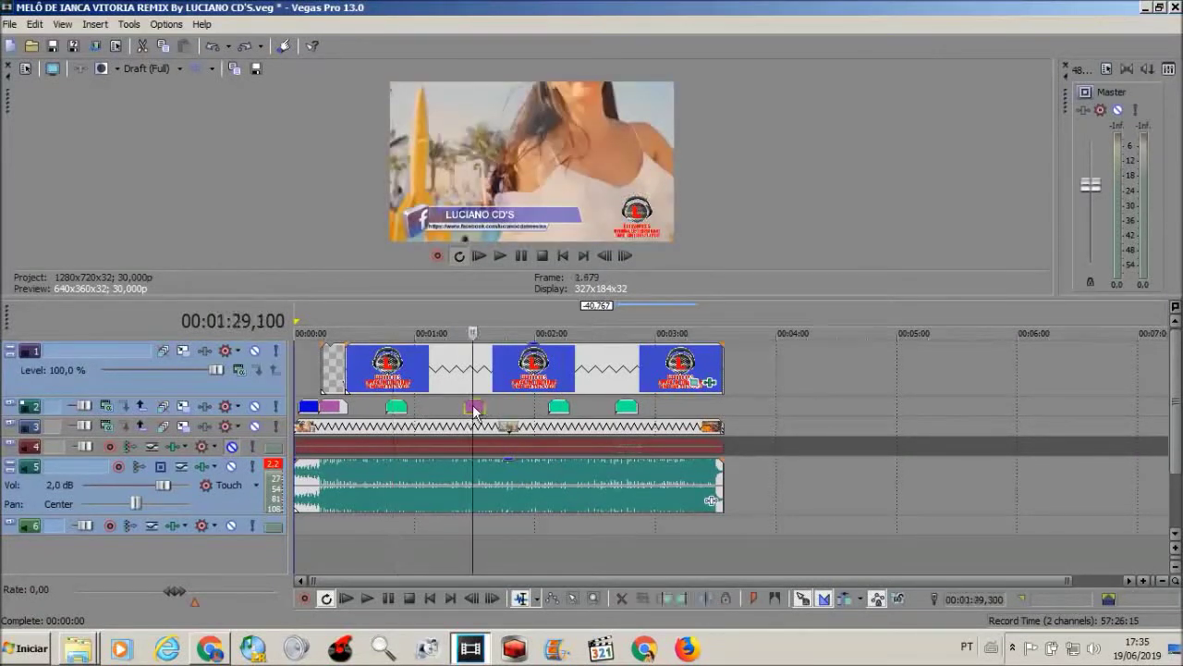
click(560, 409)
click(627, 407)
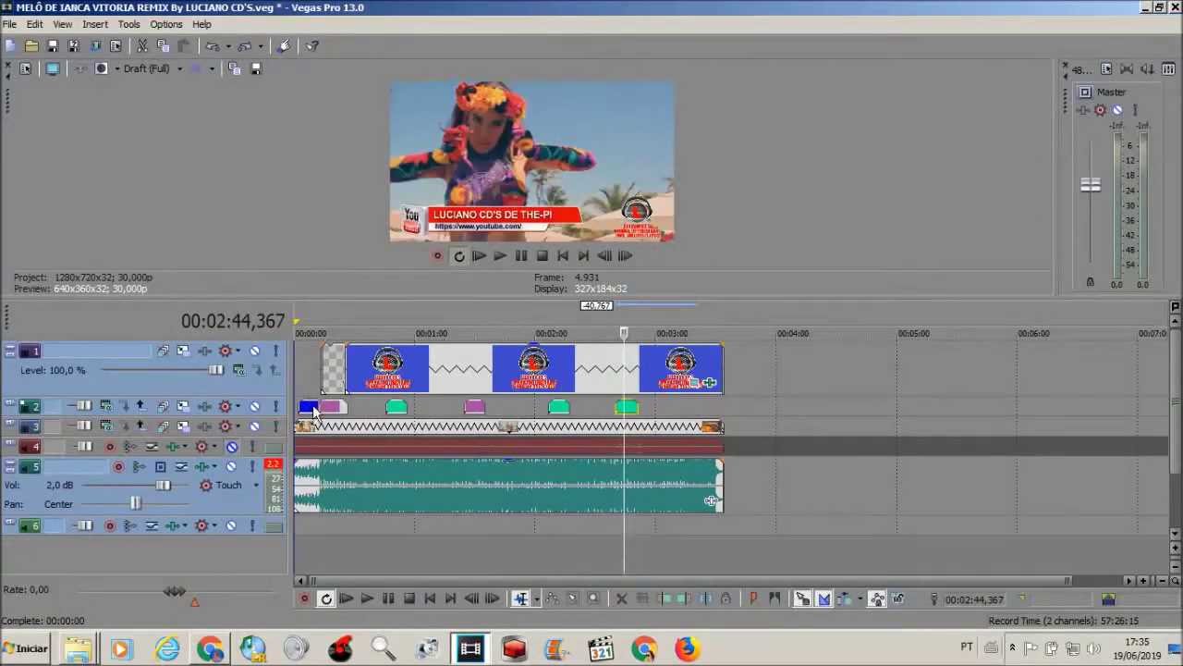
click(337, 409)
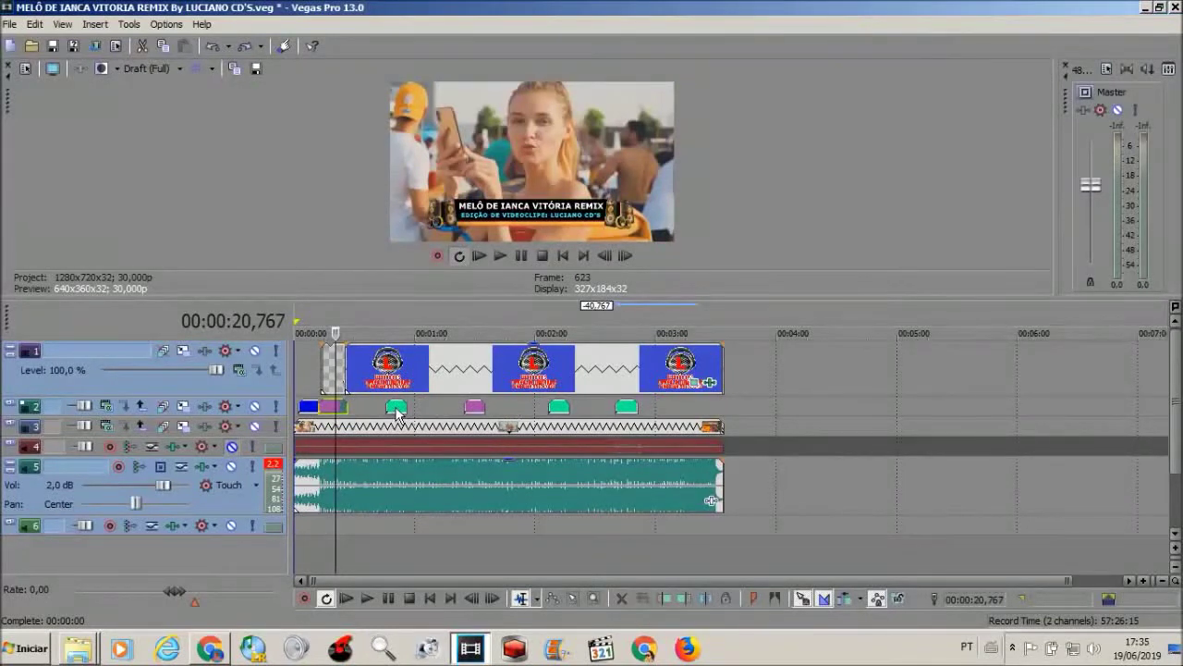
- Space the caption clips along track 2 up to the end of the video and add matching caption tracks 3 and 4
click(607, 407)
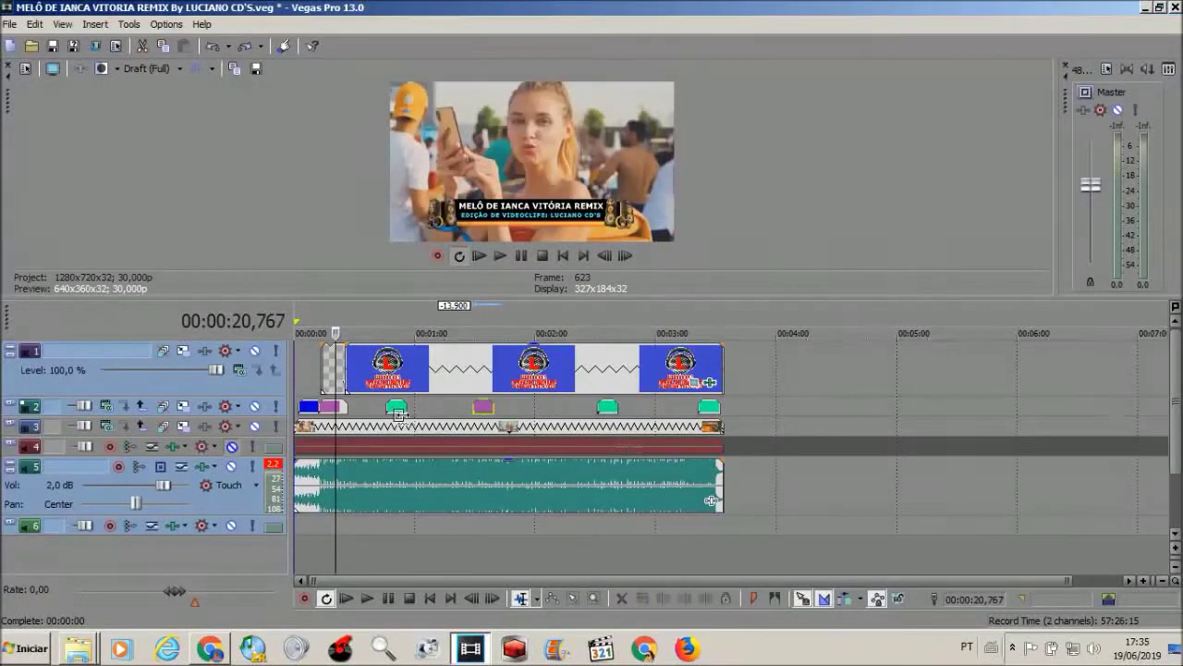
mouse_move(473, 425)
mouse_down()
mouse_move(424, 425)
mouse_move(453, 422)
mouse_up()
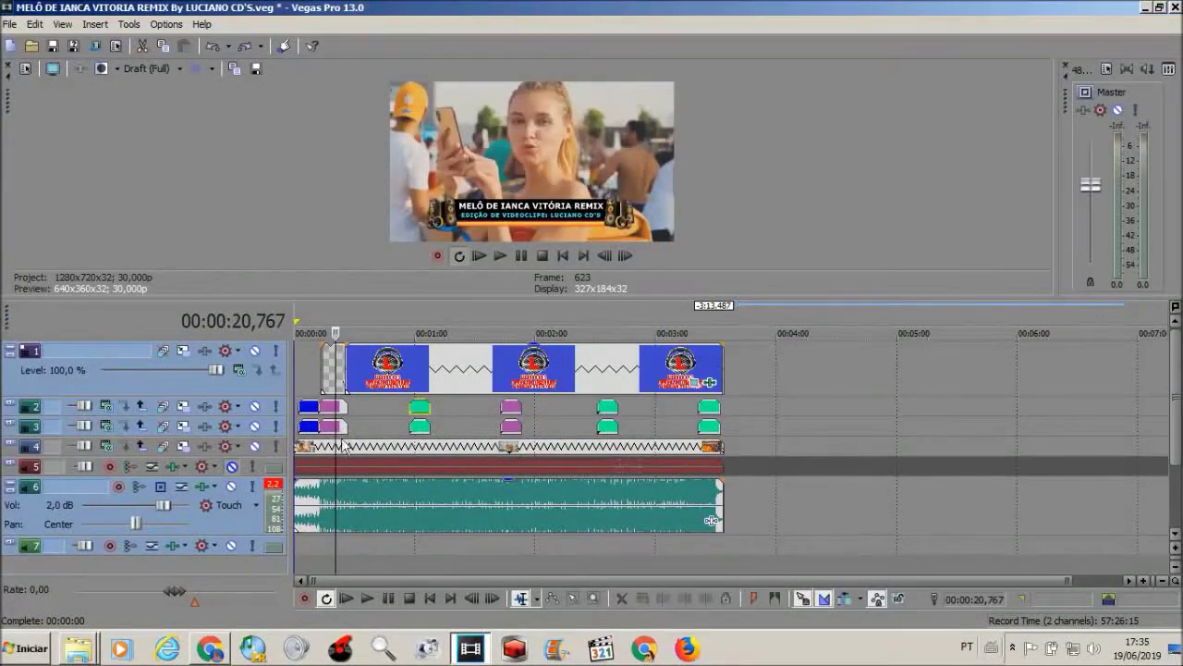
drag(369, 454, 360, 447)
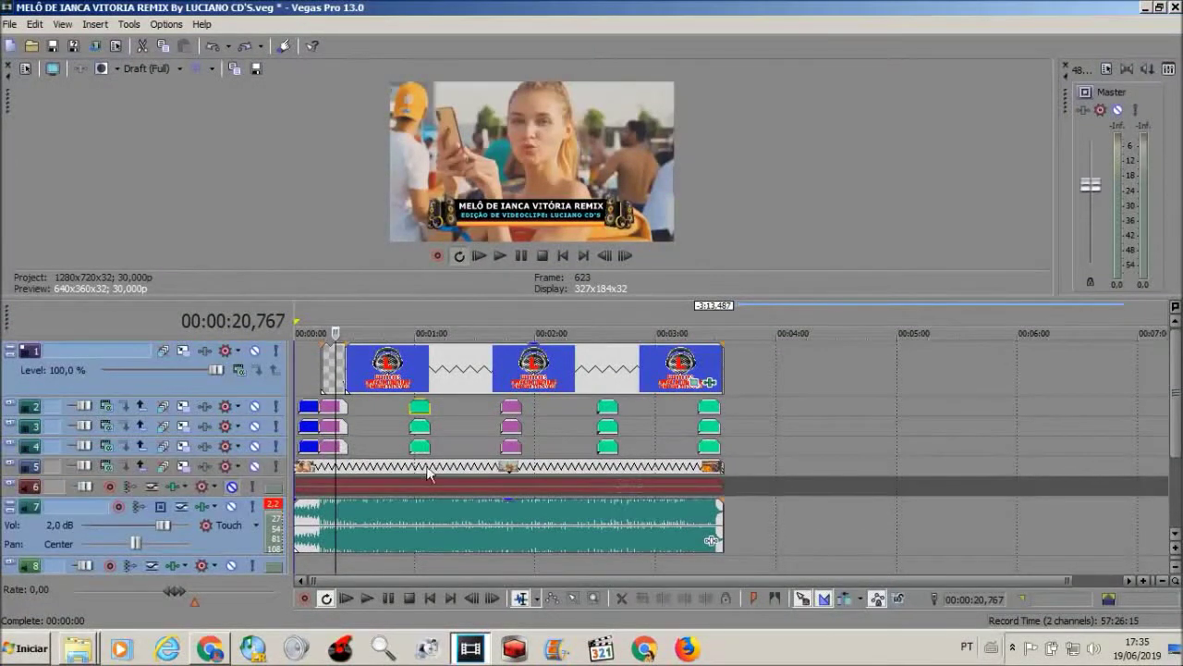
- Try muting the caption tracks at the Facebook caption near 00:01:04 with several tracks selected, and unmute them again
click(423, 411)
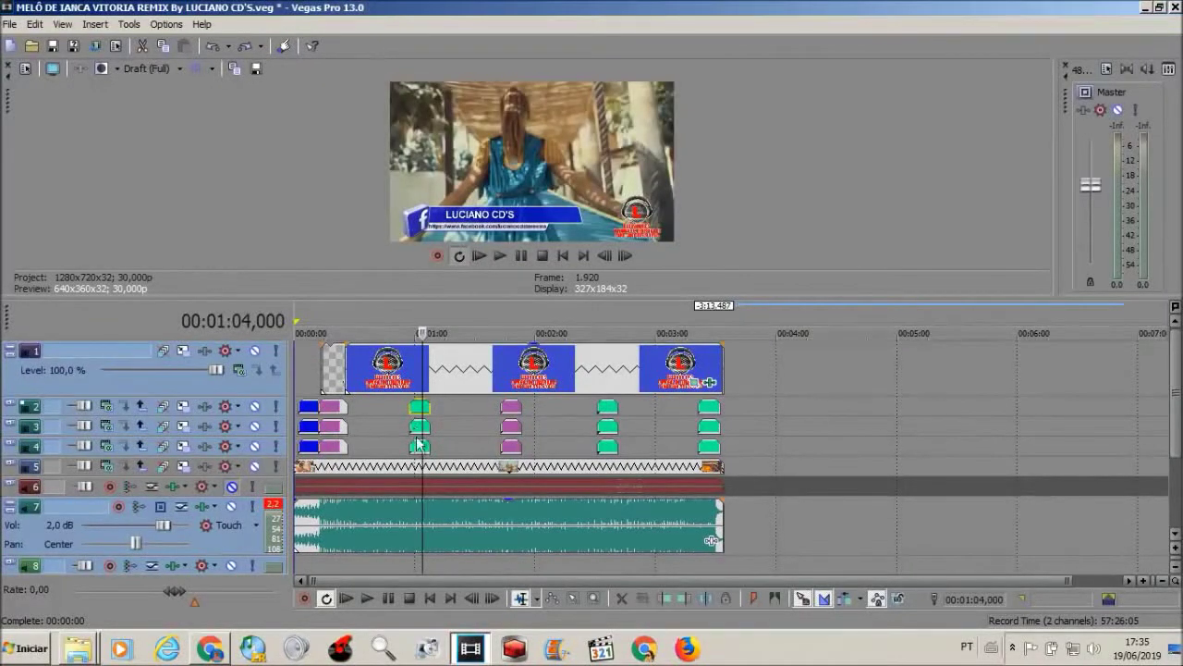
click(262, 446)
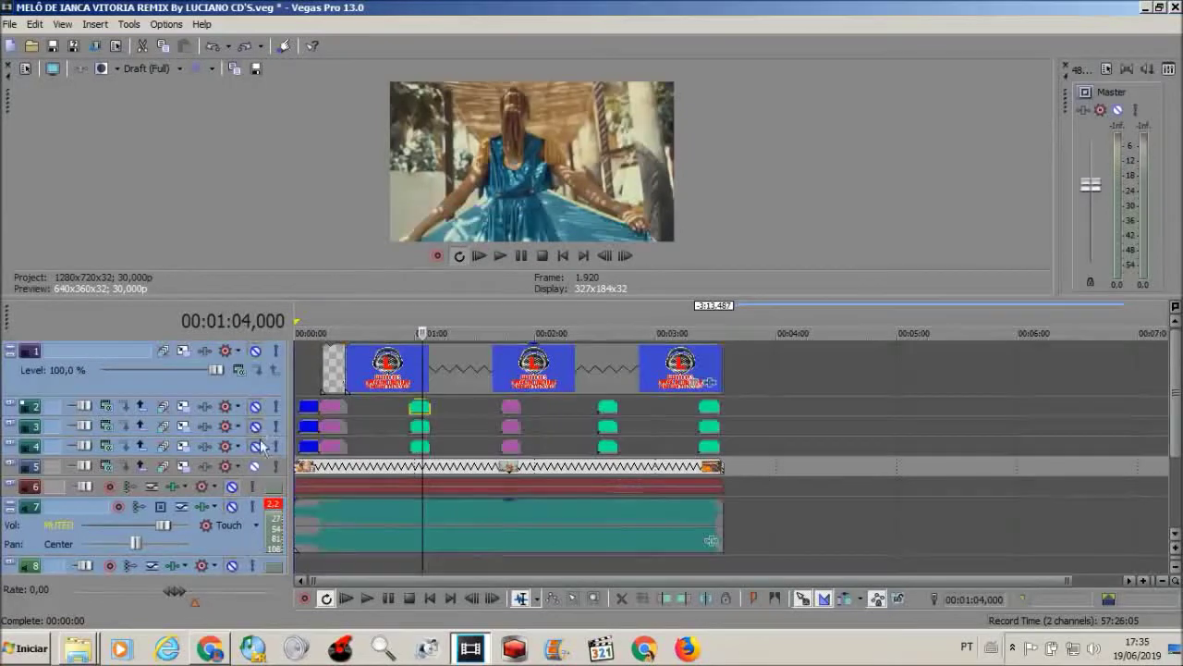
click(257, 446)
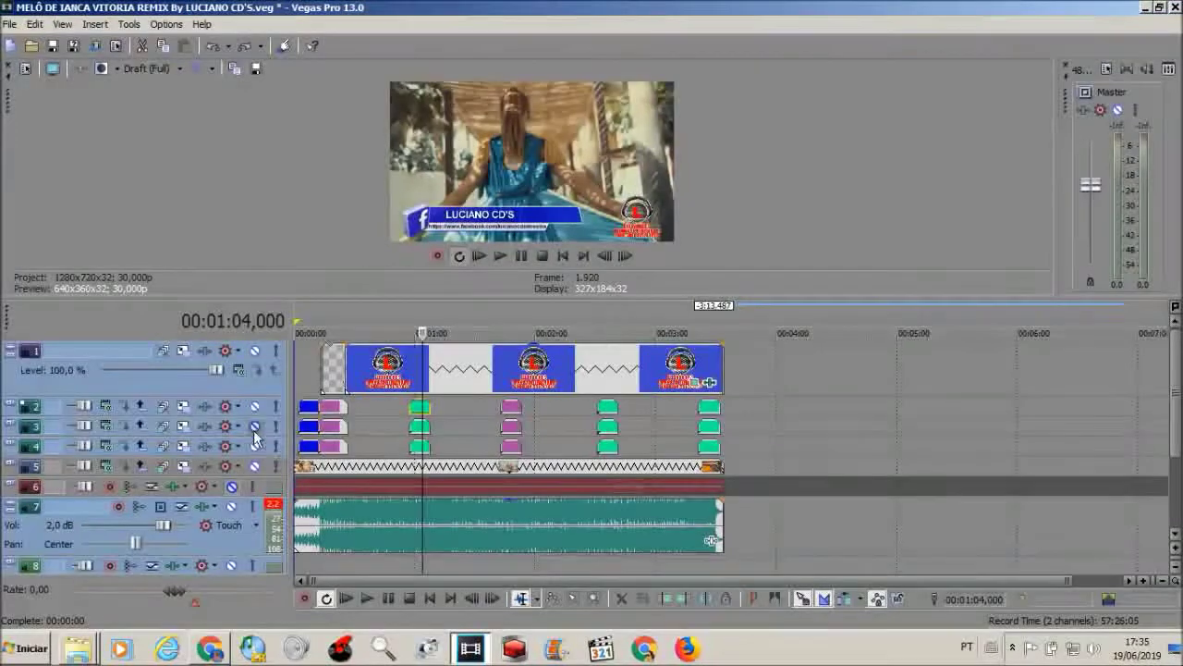
click(256, 432)
click(255, 432)
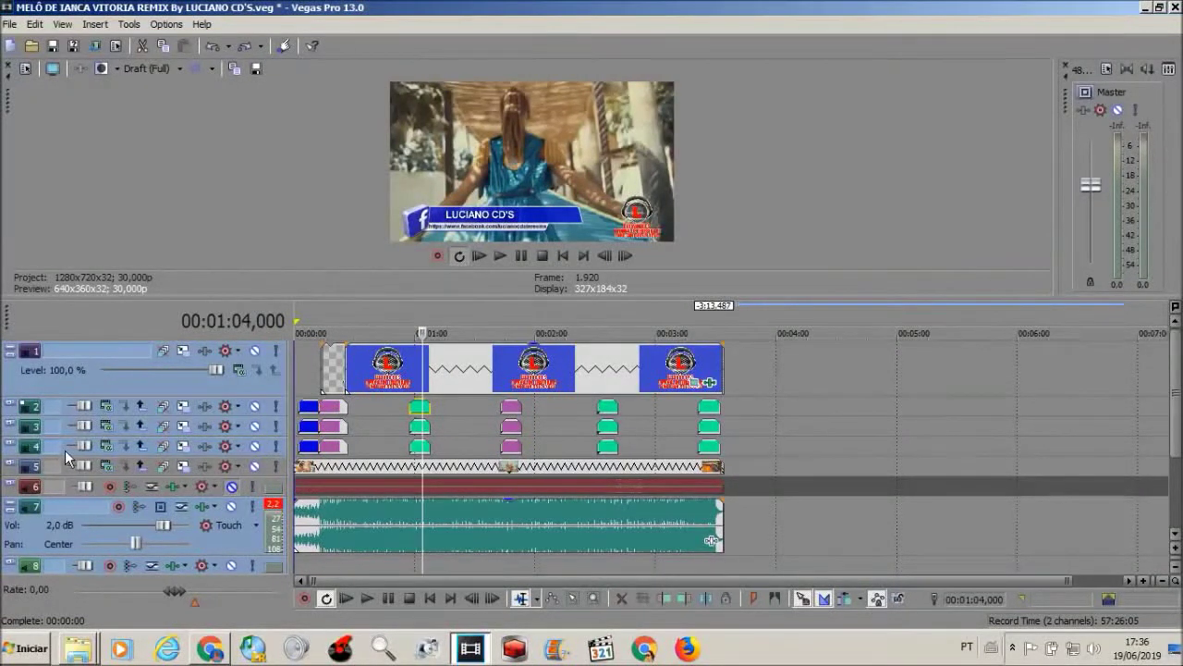
- Select only track 1, and briefly mute caption tracks 3 and 4 individually to compare the preview before unmuting both
click(97, 385)
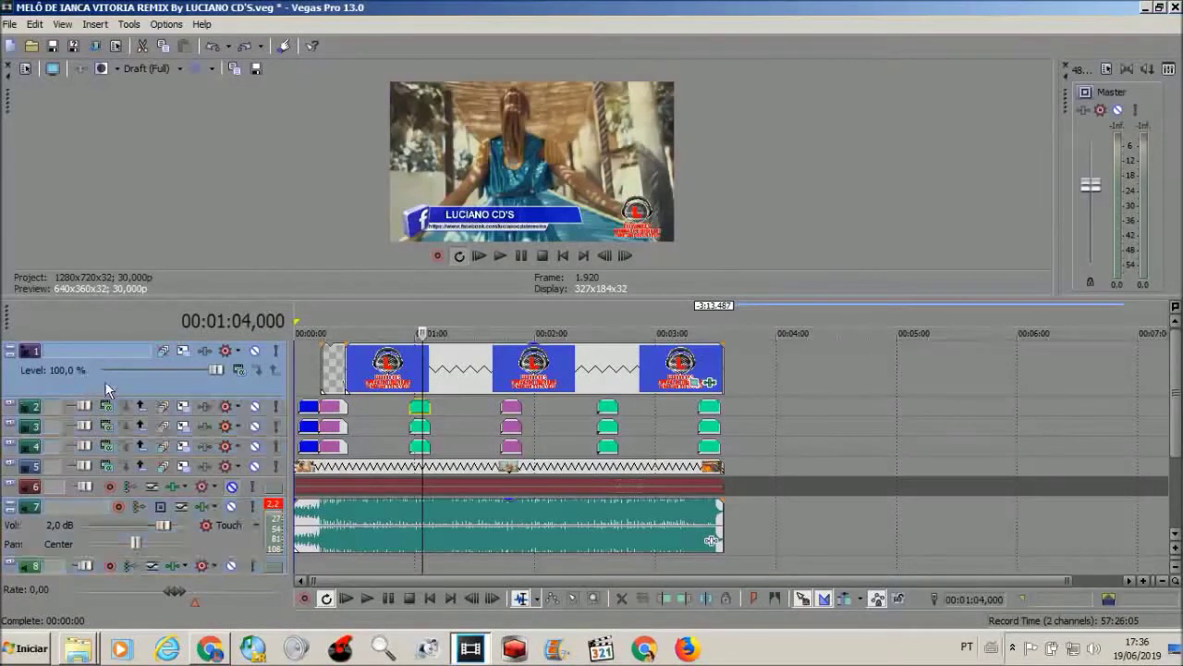
click(254, 426)
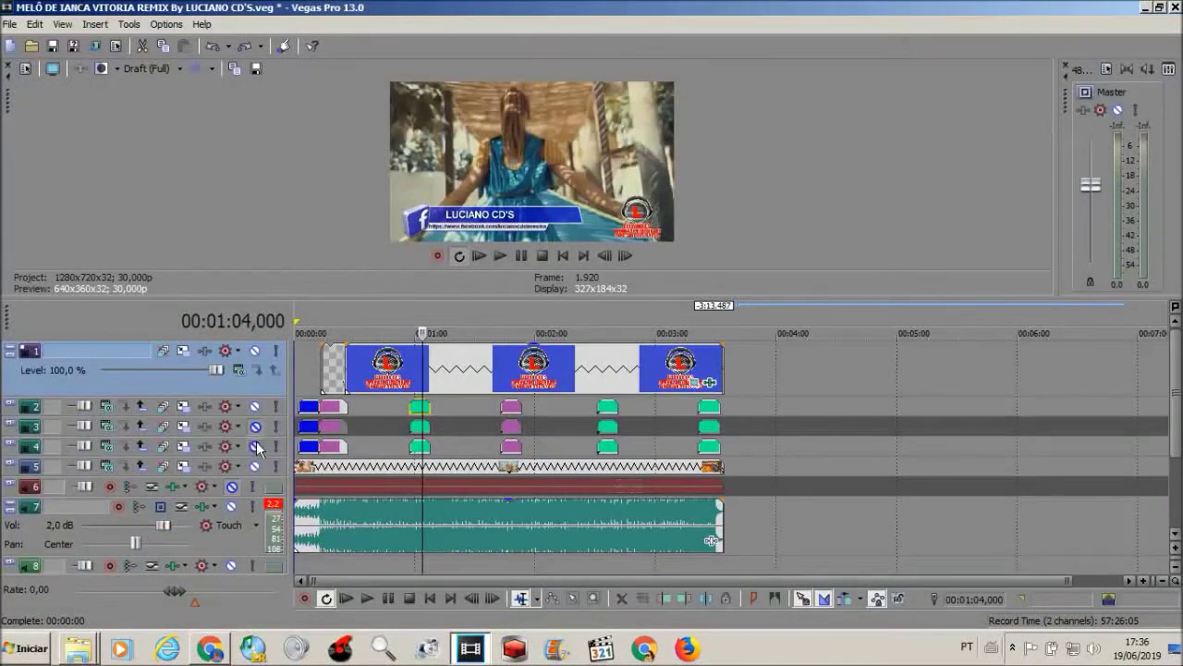
click(254, 446)
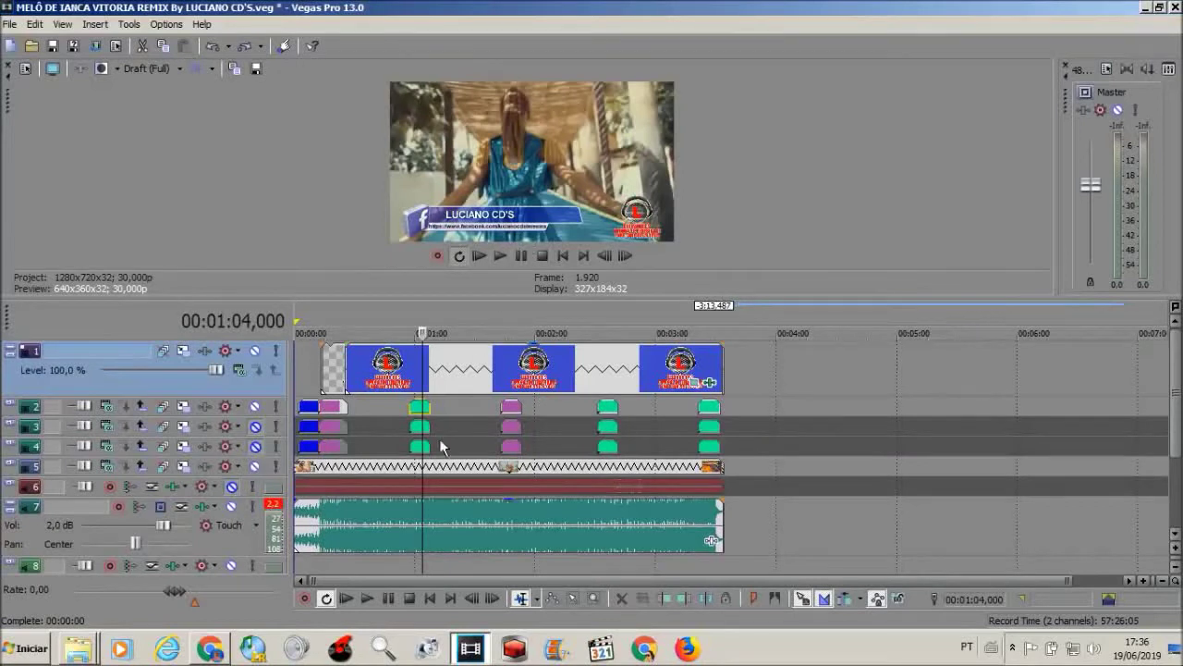
click(256, 426)
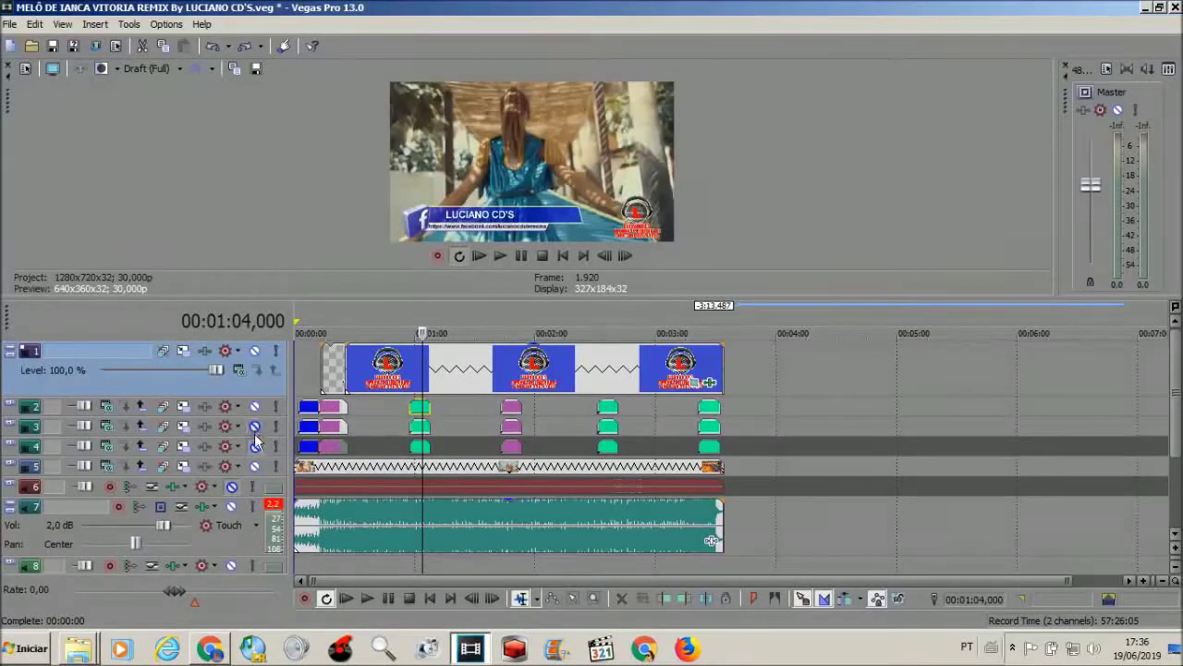
click(257, 444)
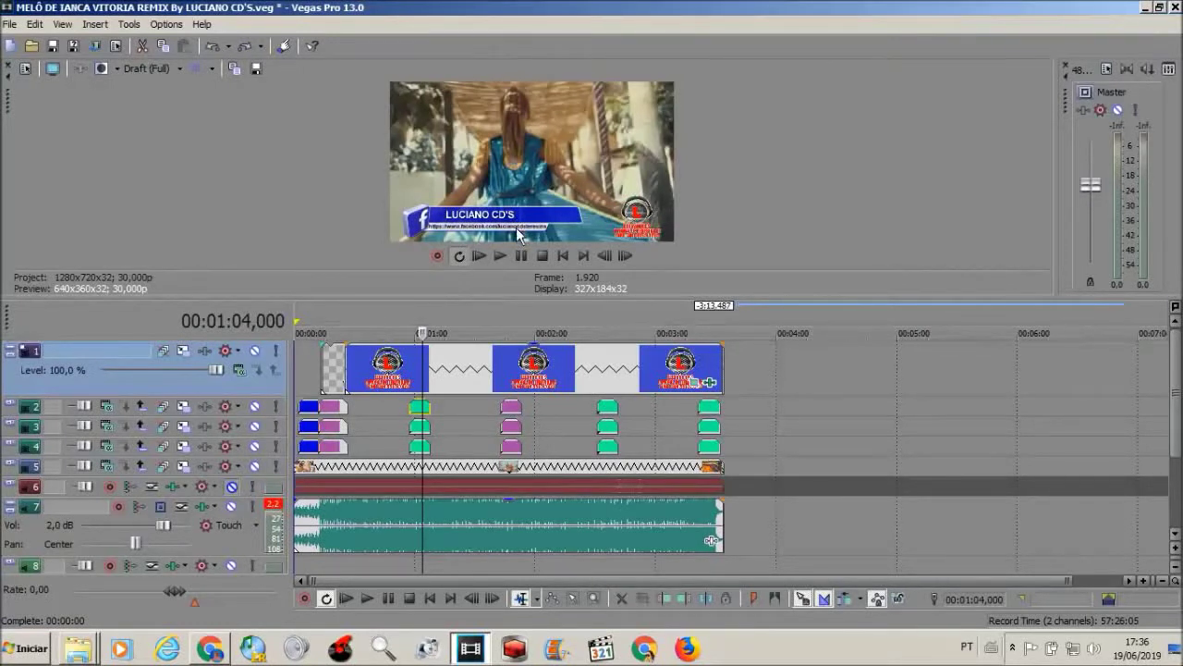
- Undo edits one by one until the three short audio clips sit on track 8 near the video's start, middle and end
key(ctrl+z)
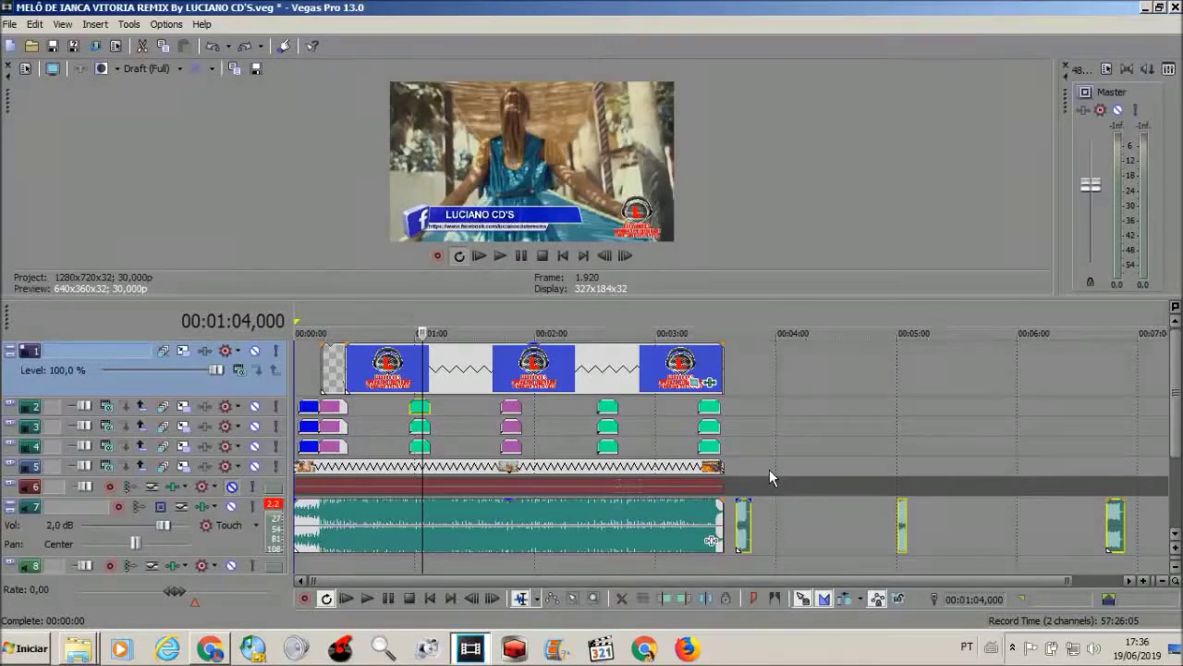
key(ctrl+z)
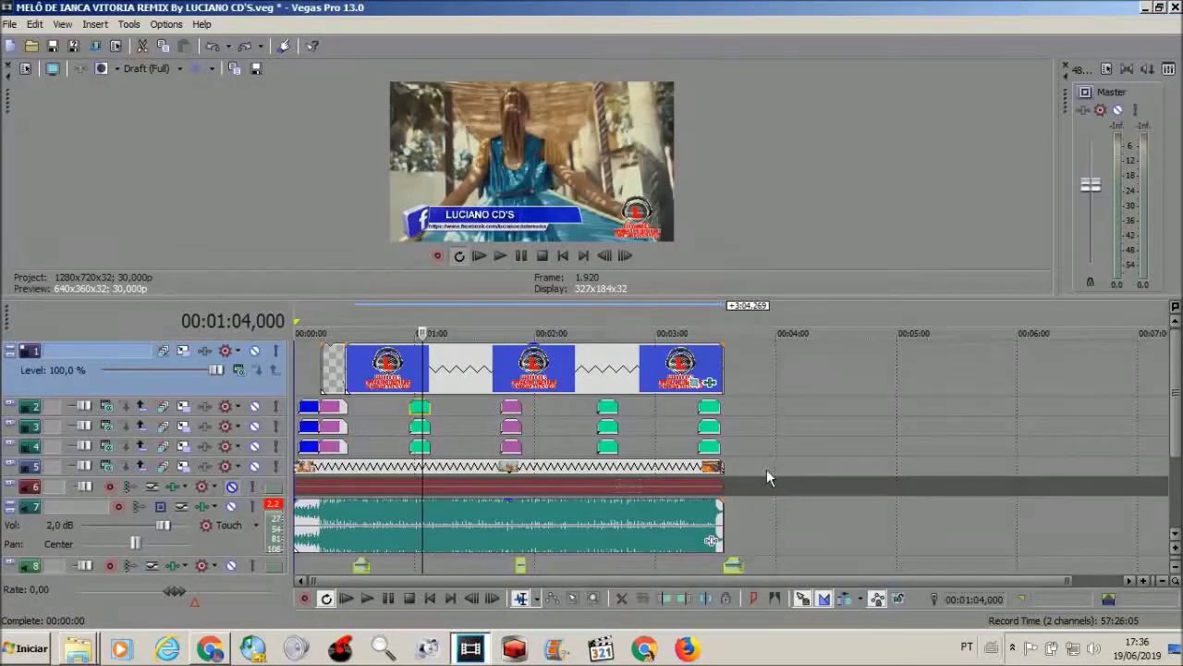
scroll(768, 464, down, 1)
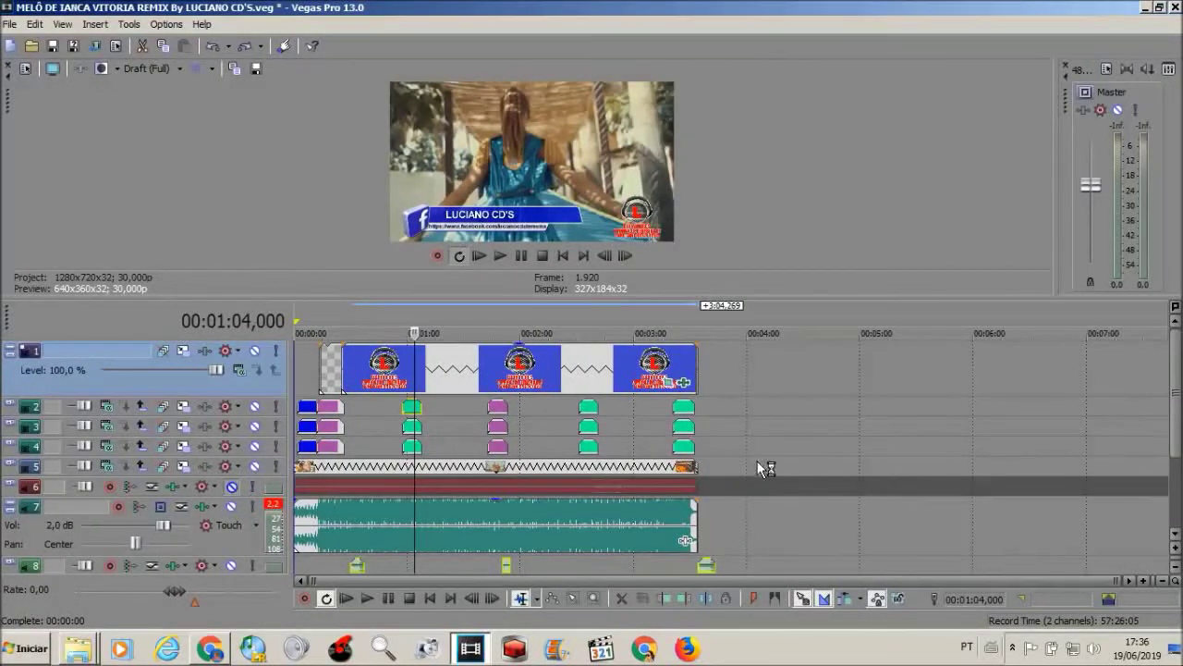
key(ctrl+z)
scroll(1169, 416, down, 3)
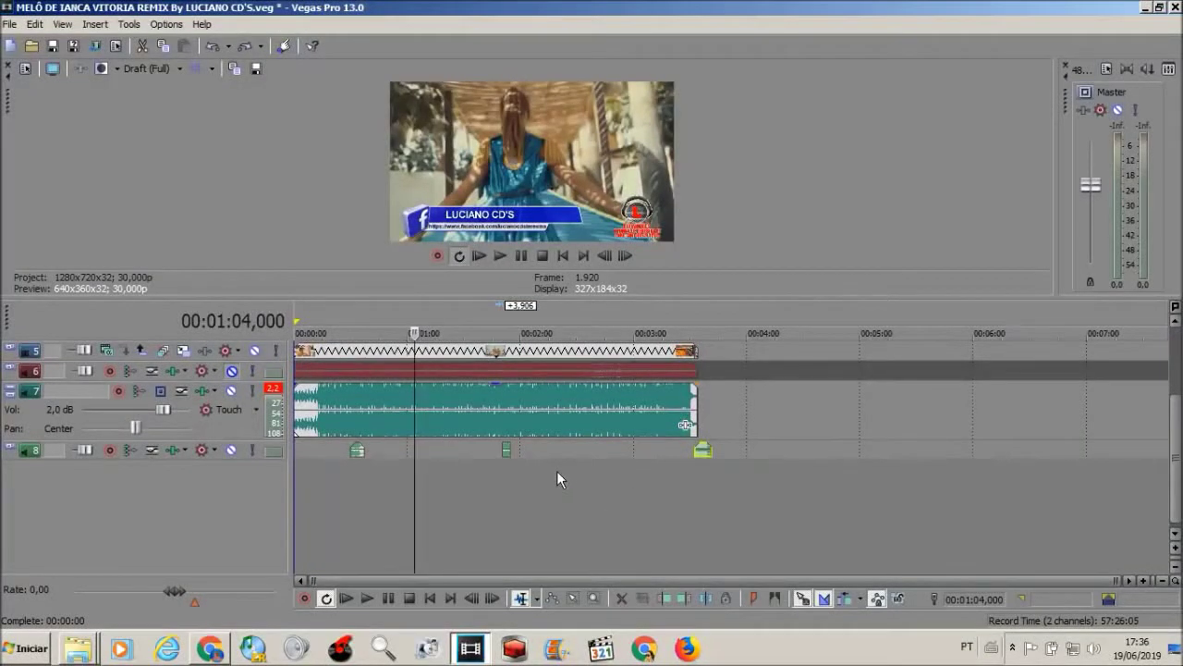
key(ctrl+z)
key(ctrl+z)
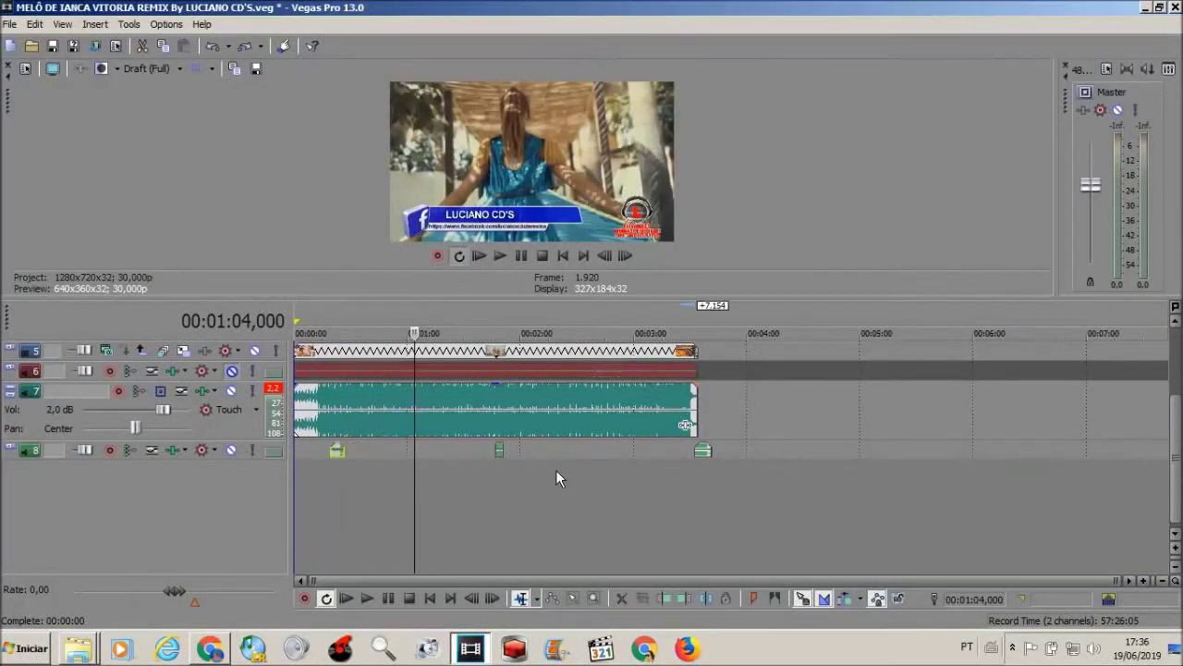
key(ctrl+z)
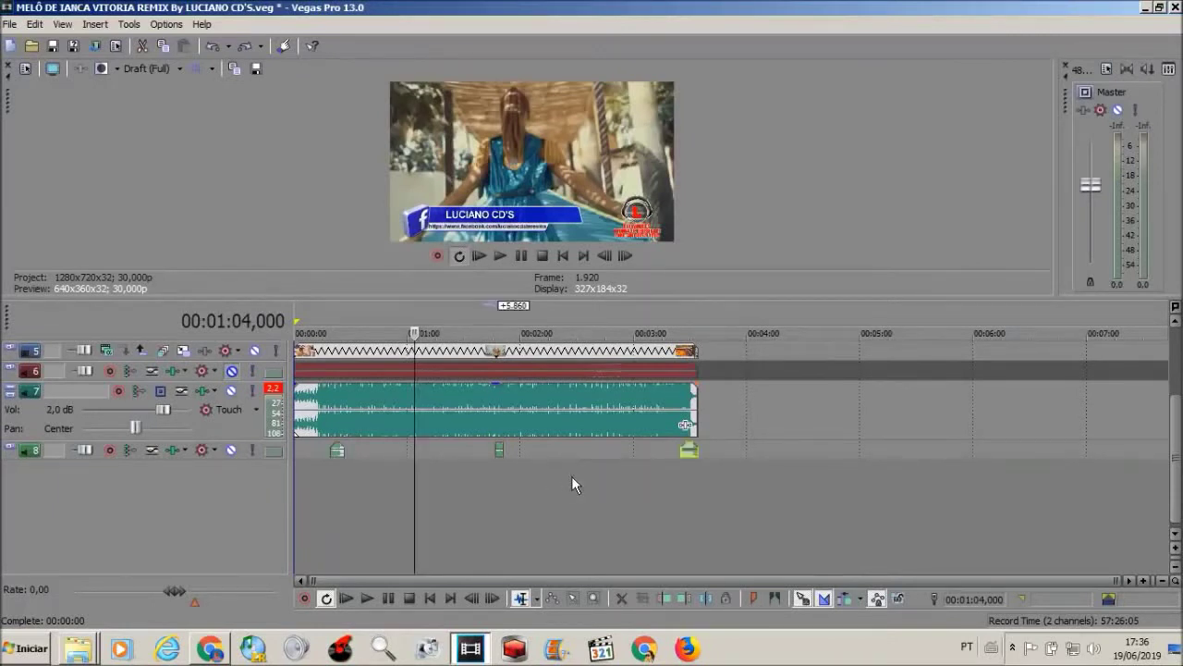
key(ctrl+z)
key(ctrl+z)
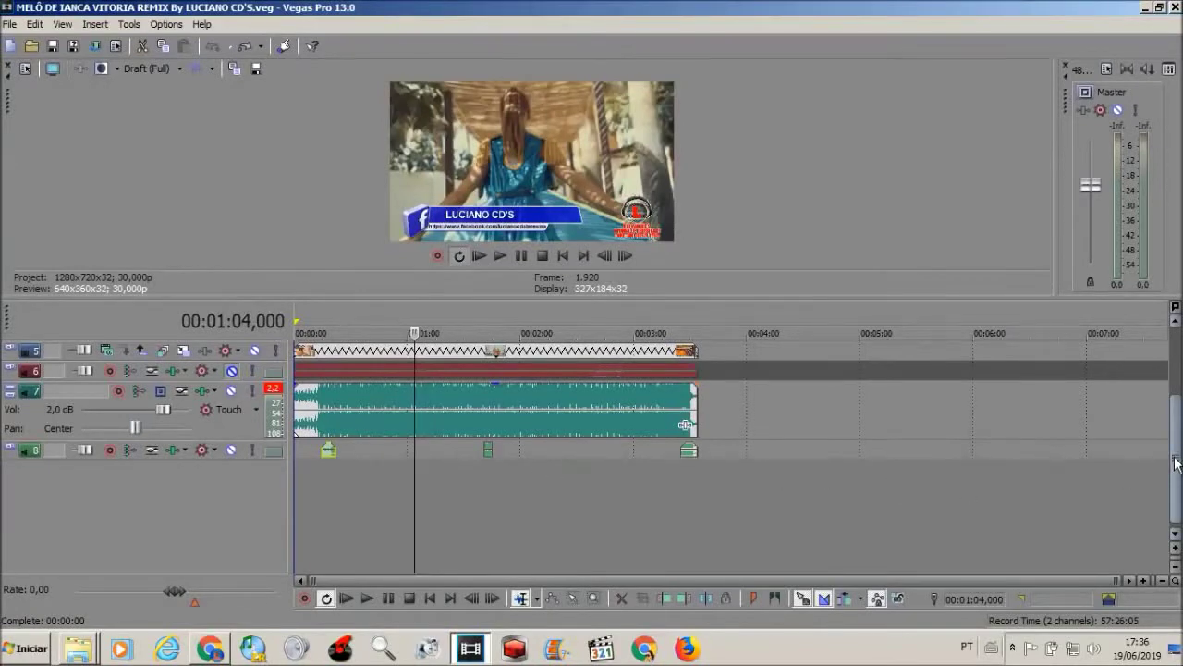
key(ctrl+z)
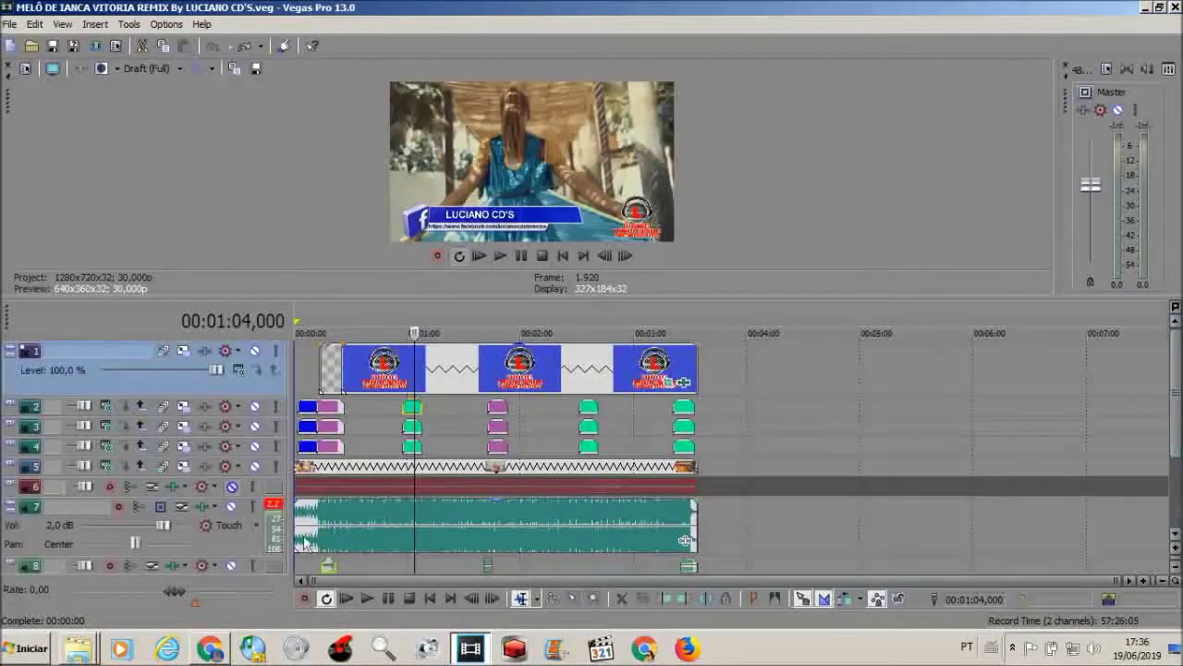
- Minimize tracks 7 and 1, and set the loop region over the whole project from 00:00:00,000 to 00:03:34,267
click(15, 504)
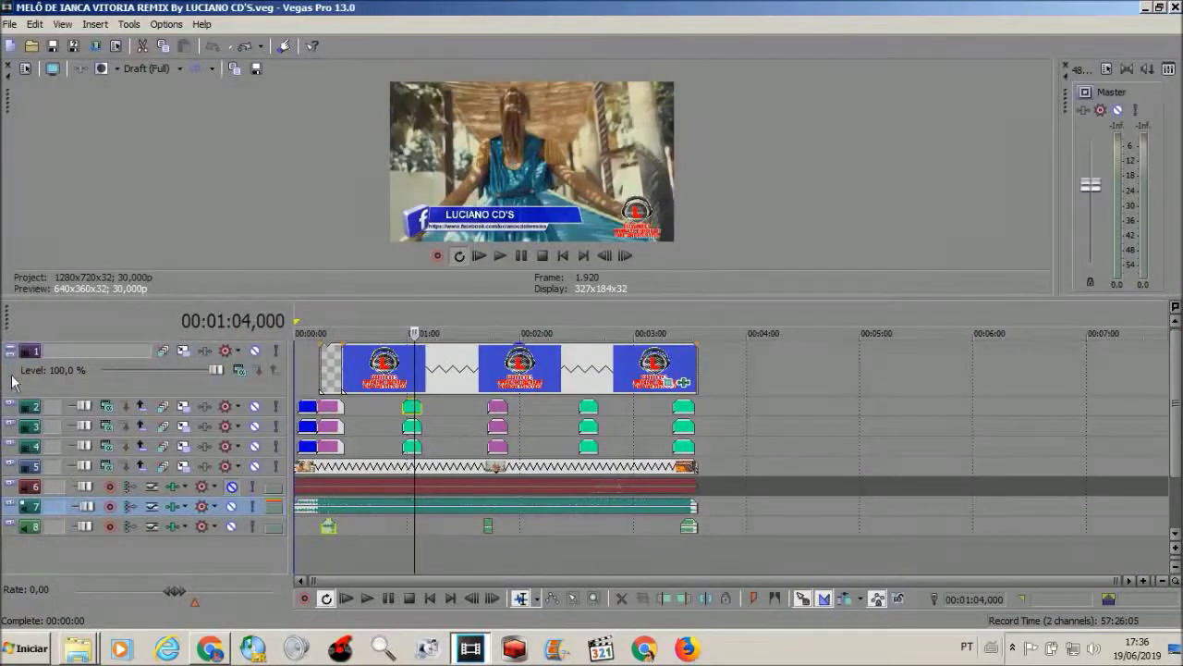
click(11, 352)
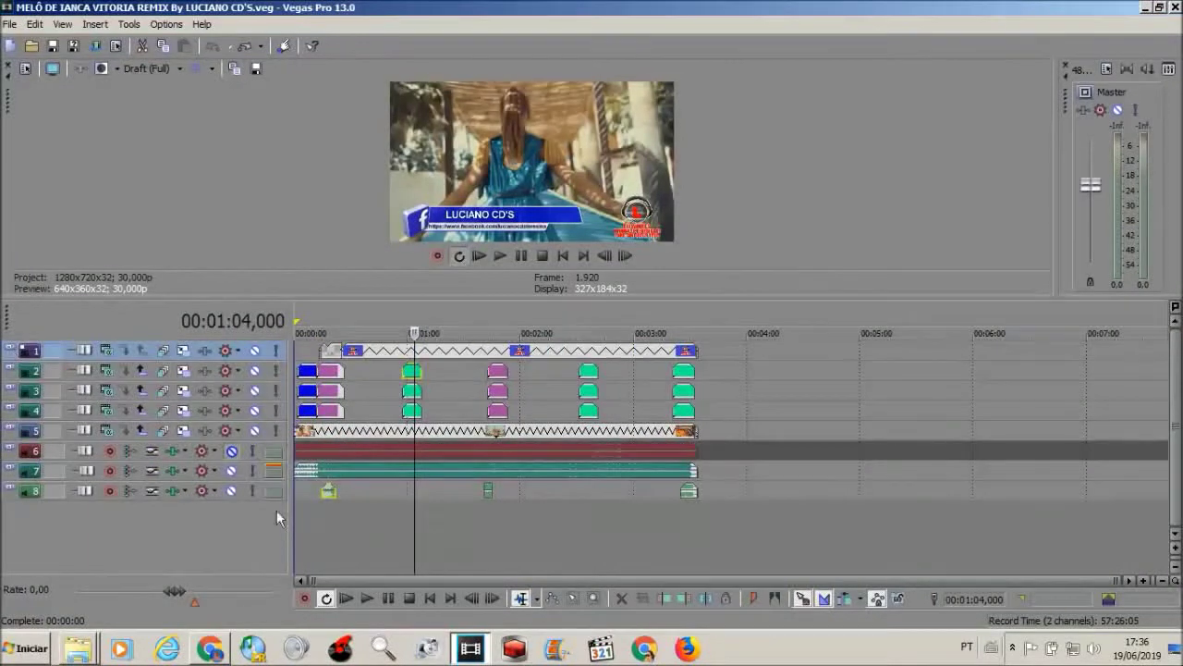
click(350, 536)
drag(306, 532, 439, 536)
click(491, 536)
double_click(512, 534)
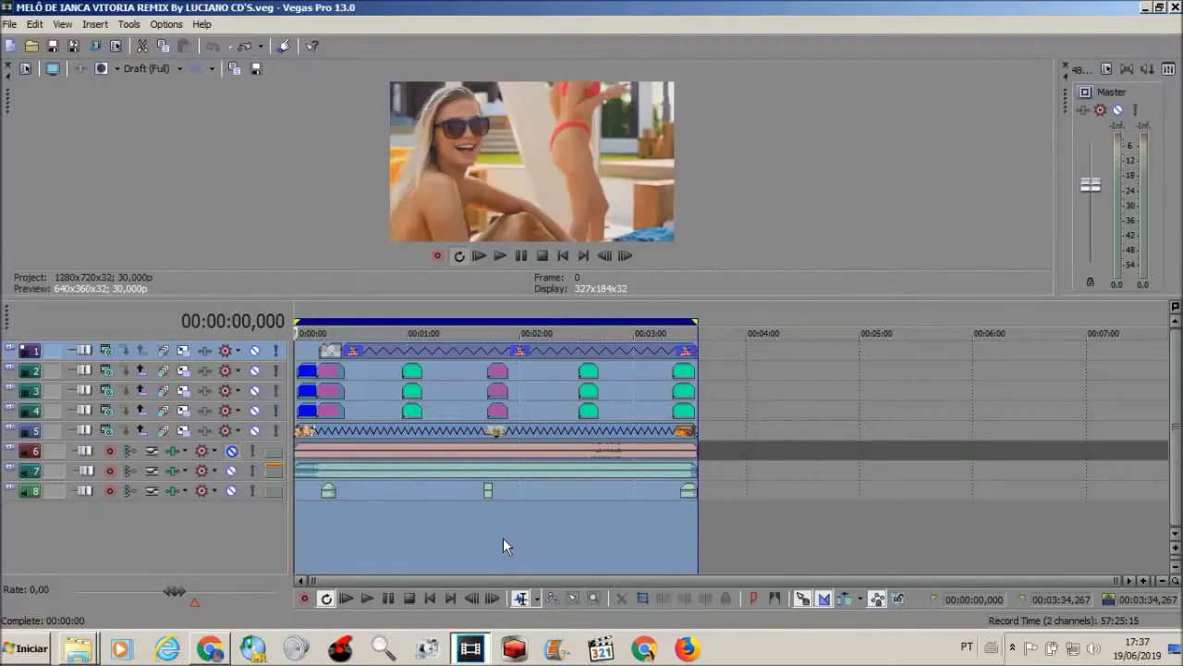
- Preview the finished project from the start of the loop region and stop playback
key(space)
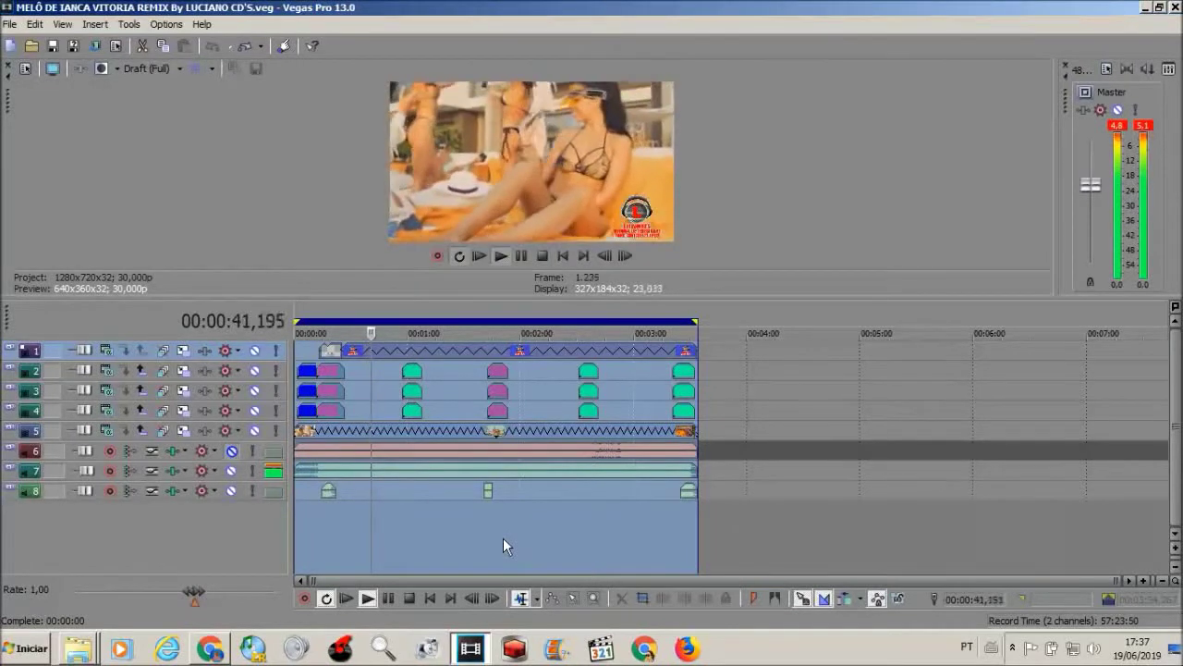
click(408, 593)
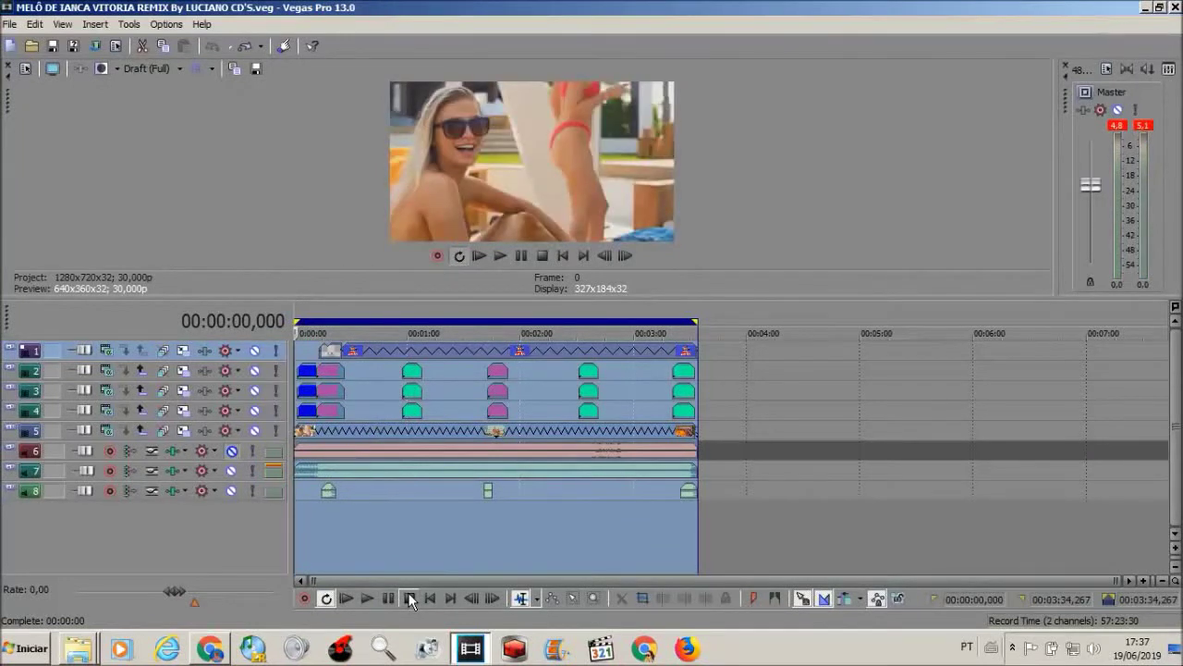
- Render the loop region with the Apple iPad/iPhone 4 720p30 Video template, removing the .mp4 extension from the output file name
click(91, 51)
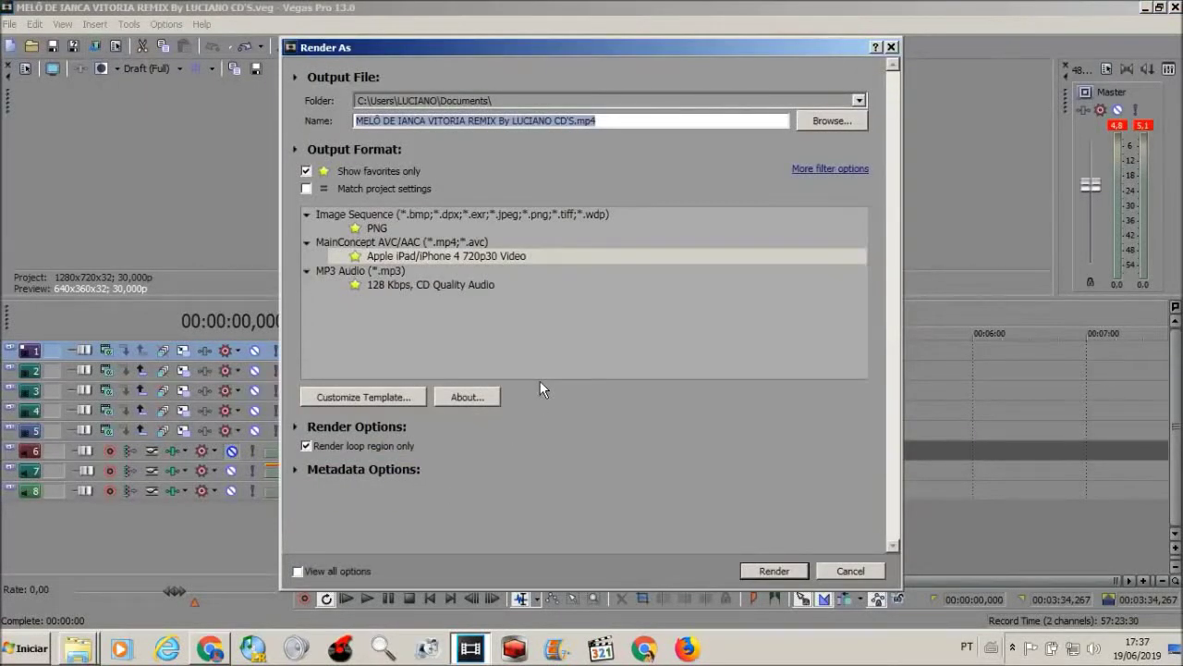
key(End)
key(BackSpace)
key(BackSpace)
key(BackSpace)
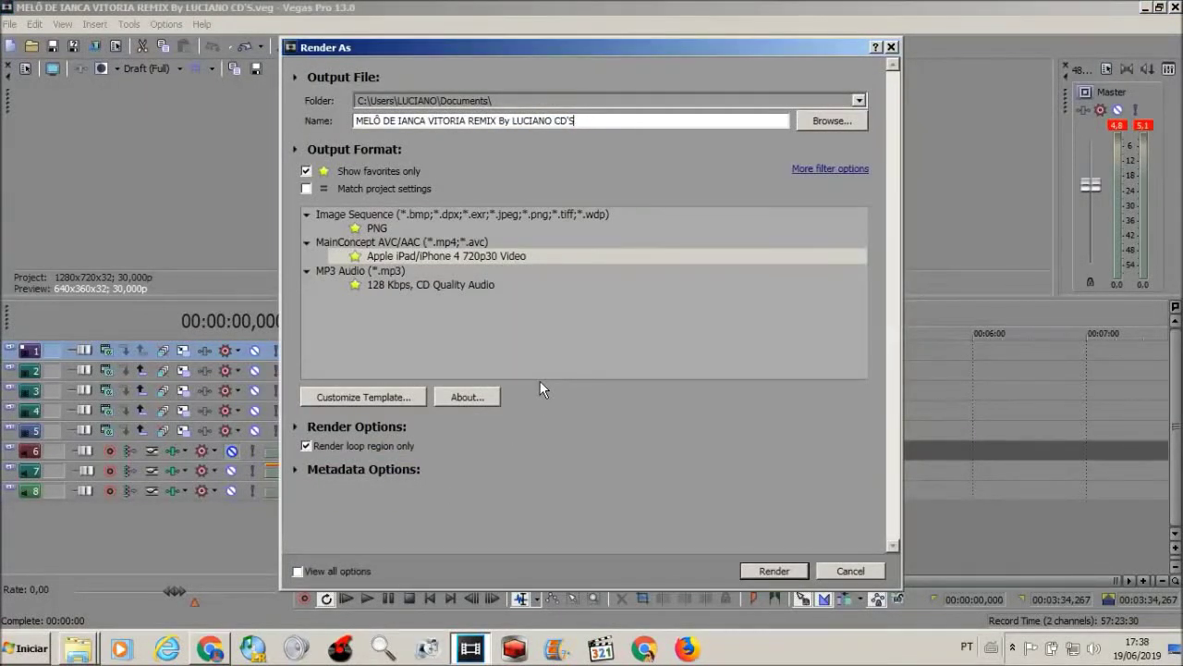
click(790, 569)
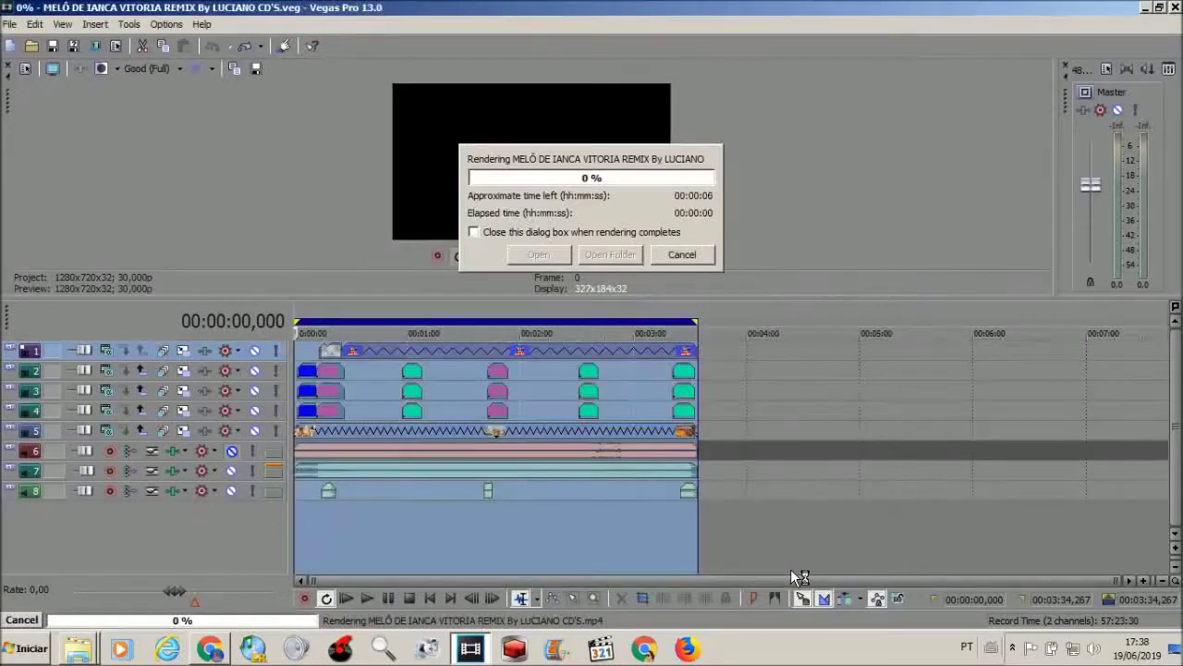